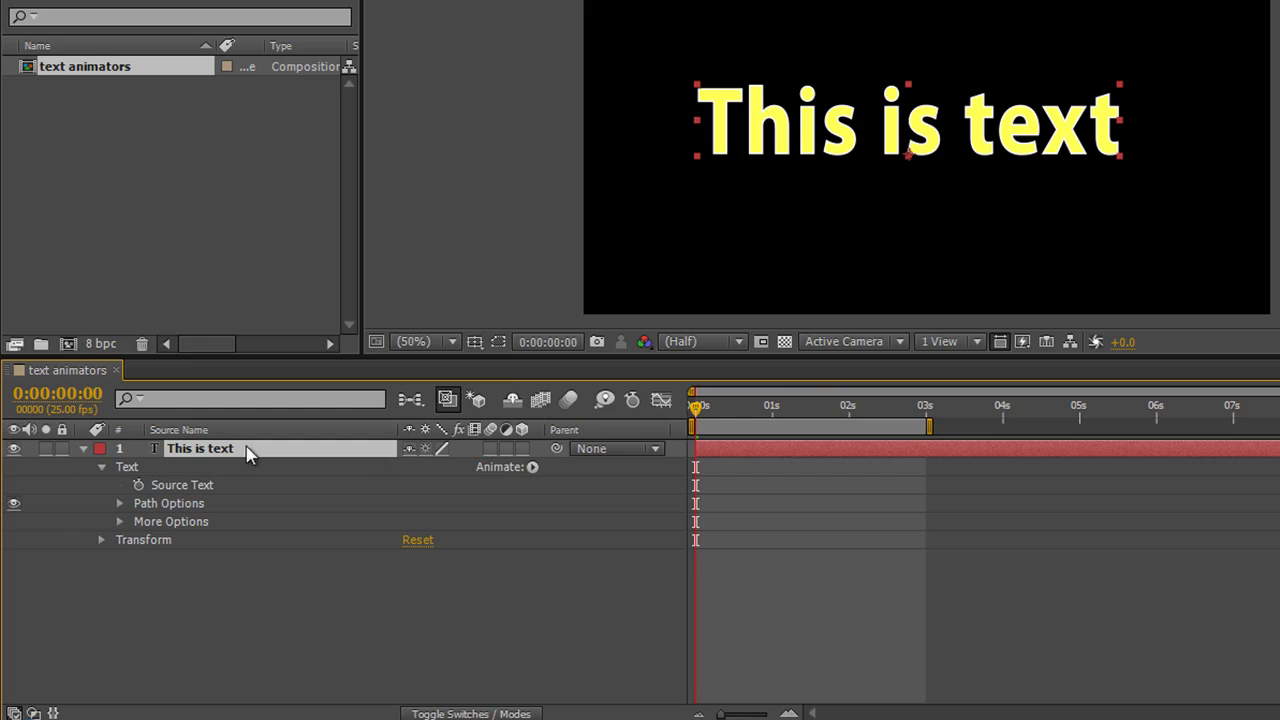
- Add a Scale animator to the text layer, set its scale to 162%, and inspect its range selector settings
{"action": "left_click", "coordinate": [532, 467]}
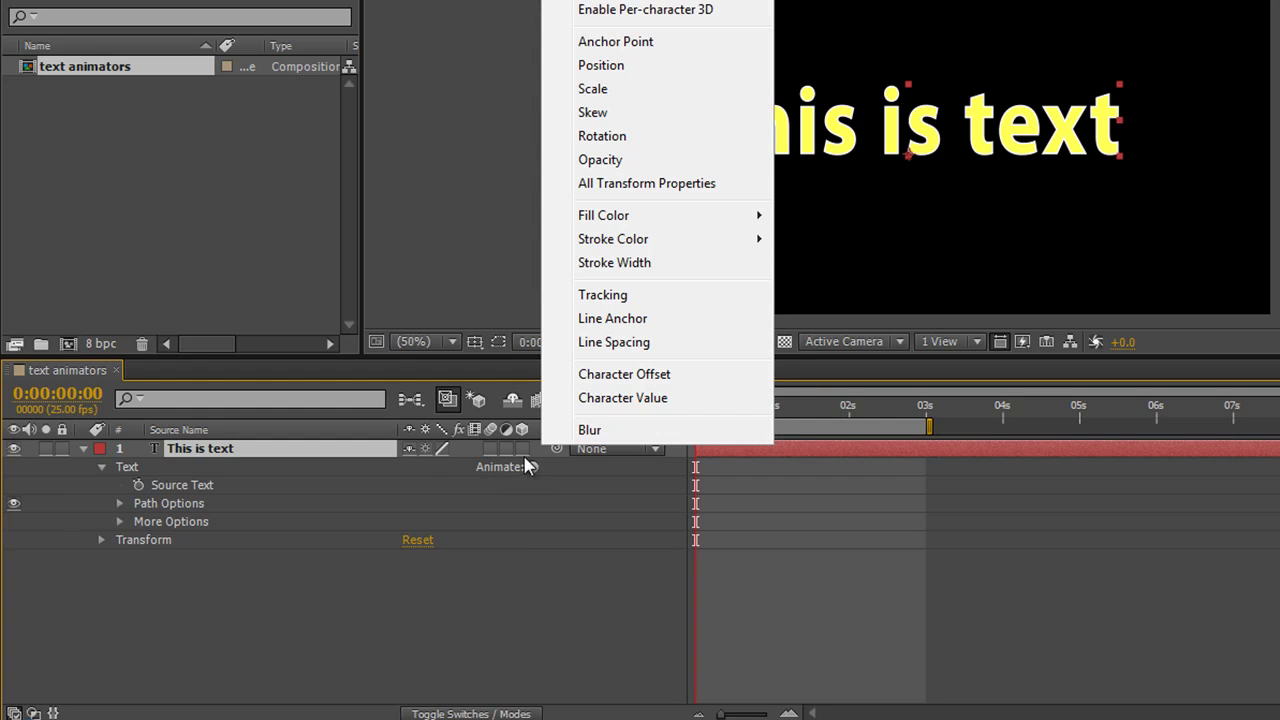
{"action": "left_click", "coordinate": [594, 92]}
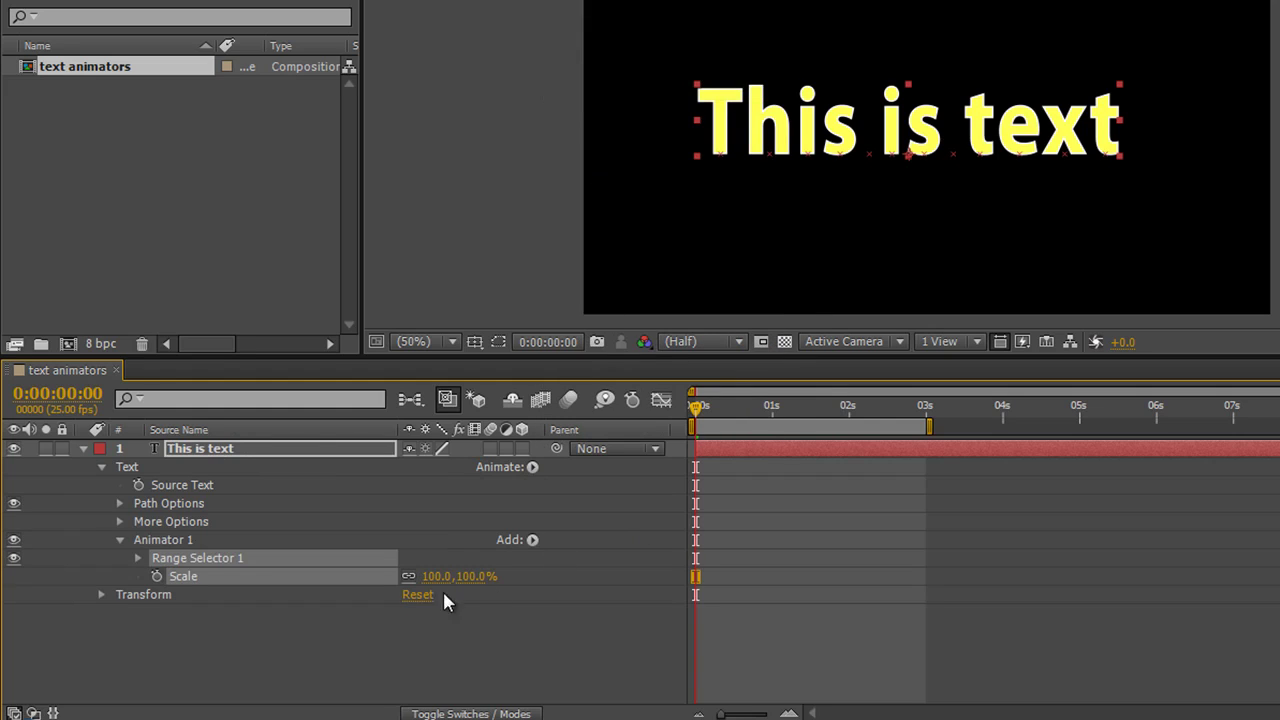
{"action": "left_click_drag", "start_coordinate": [474, 591], "coordinate": [550, 584]}
{"action": "left_click", "coordinate": [137, 558]}
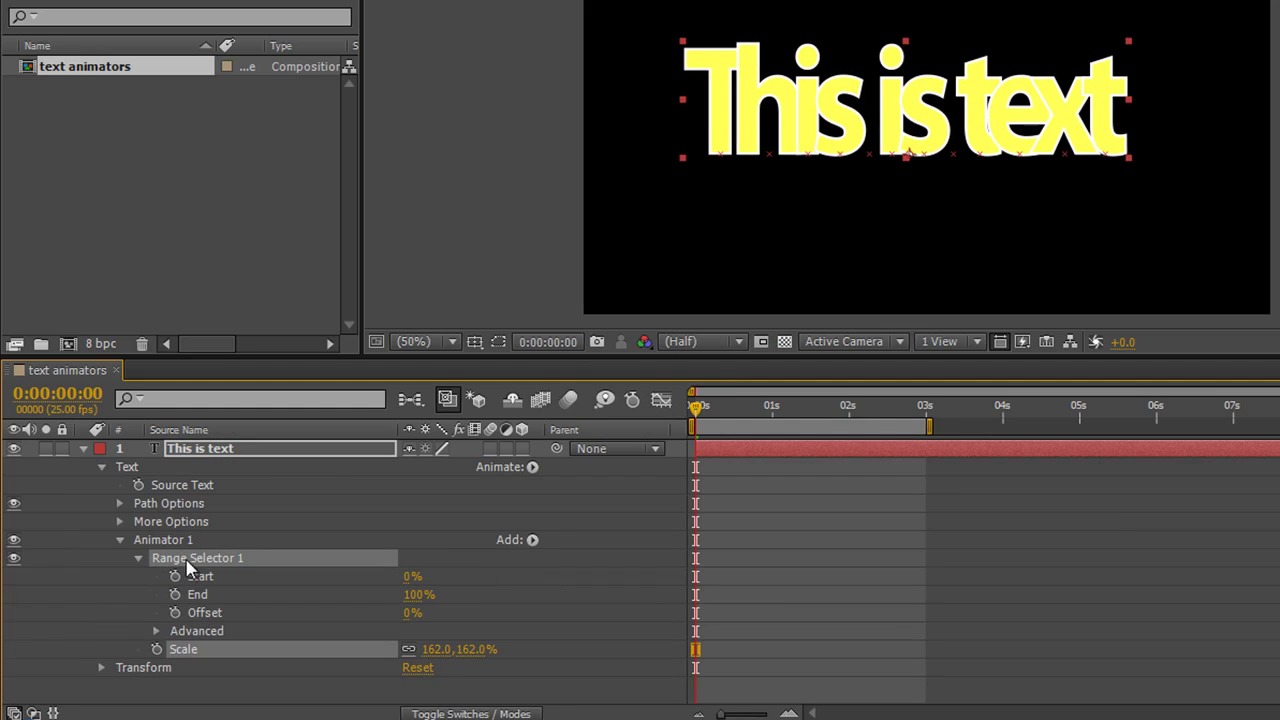
{"action": "left_click", "coordinate": [197, 577]}
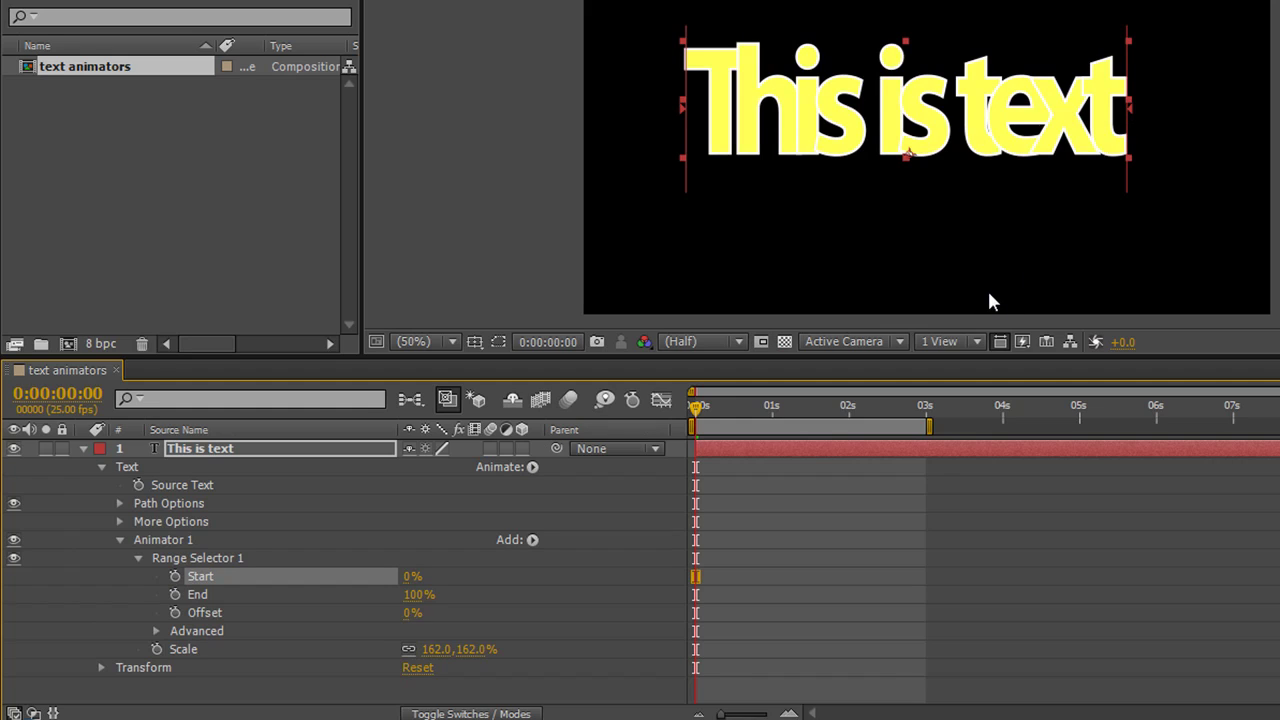
{"action": "left_click", "coordinate": [140, 559]}
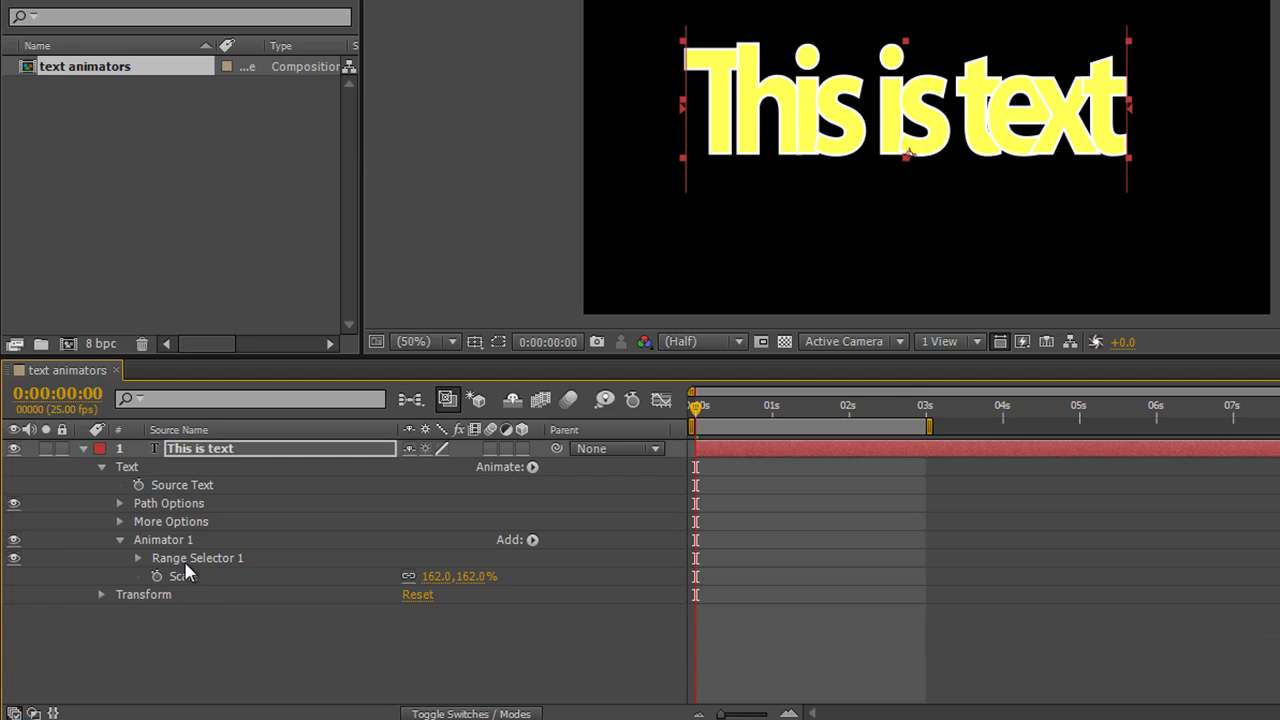
- Add a red Fill Color property to Animator 1 of the text layer
{"action": "left_click", "coordinate": [532, 540]}
{"action": "mouse_move", "coordinate": [535, 548]}
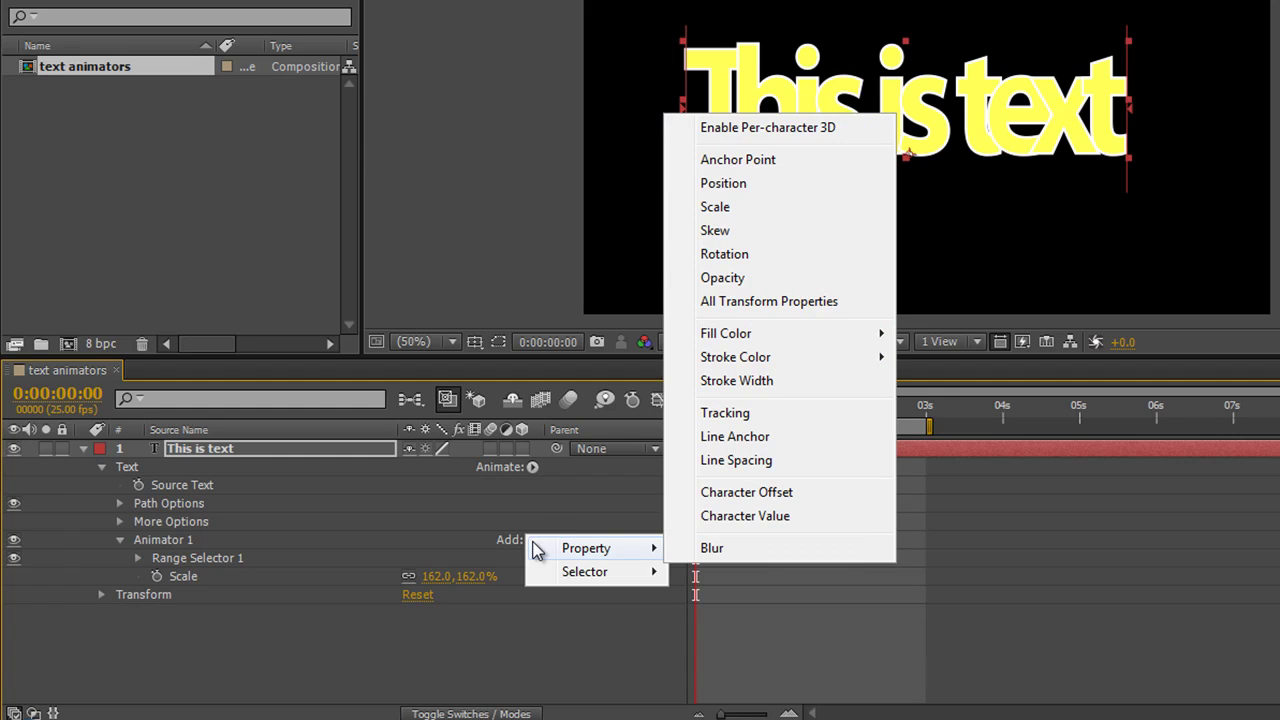
{"action": "mouse_move", "coordinate": [575, 578]}
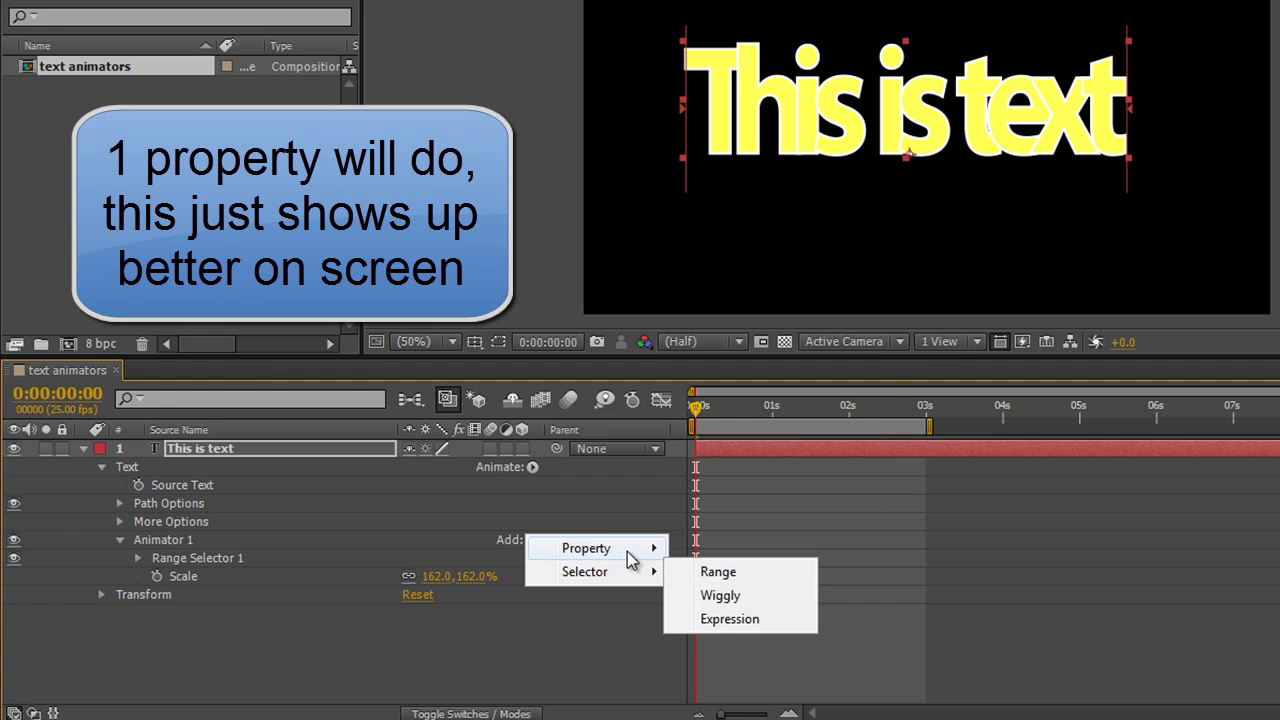
{"action": "mouse_move", "coordinate": [628, 556]}
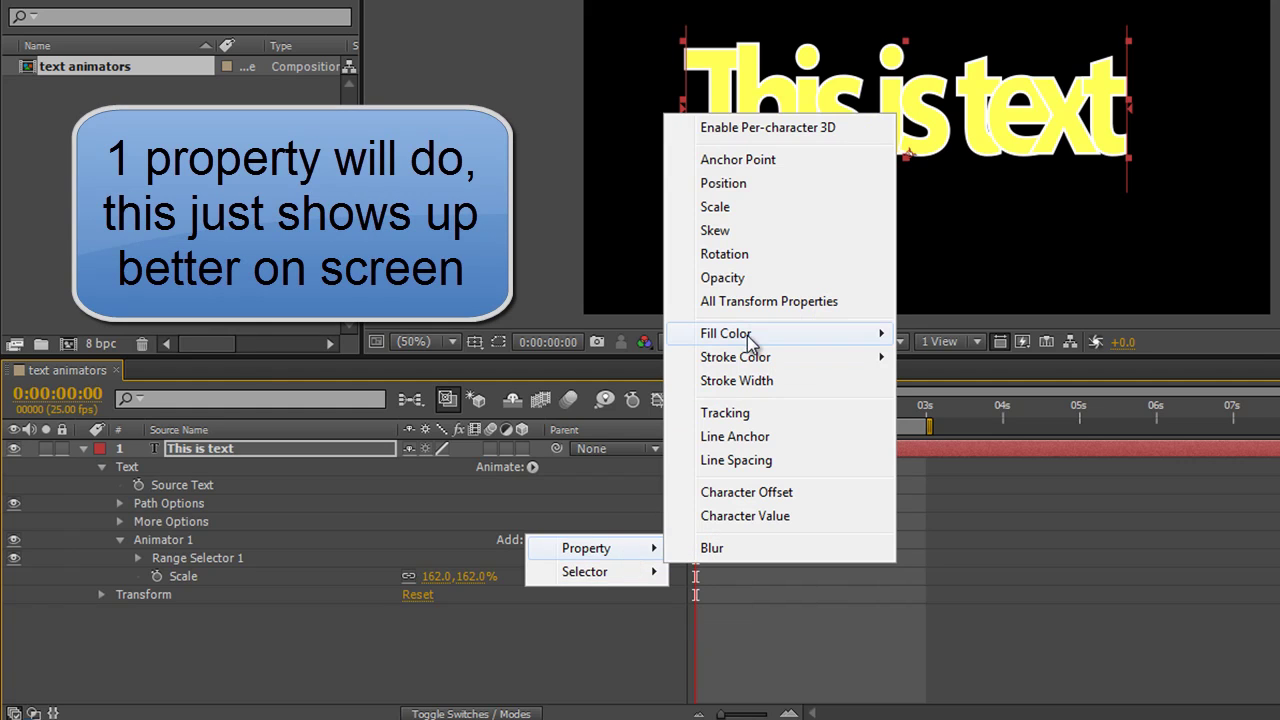
{"action": "mouse_move", "coordinate": [752, 340]}
{"action": "left_click", "coordinate": [938, 334]}
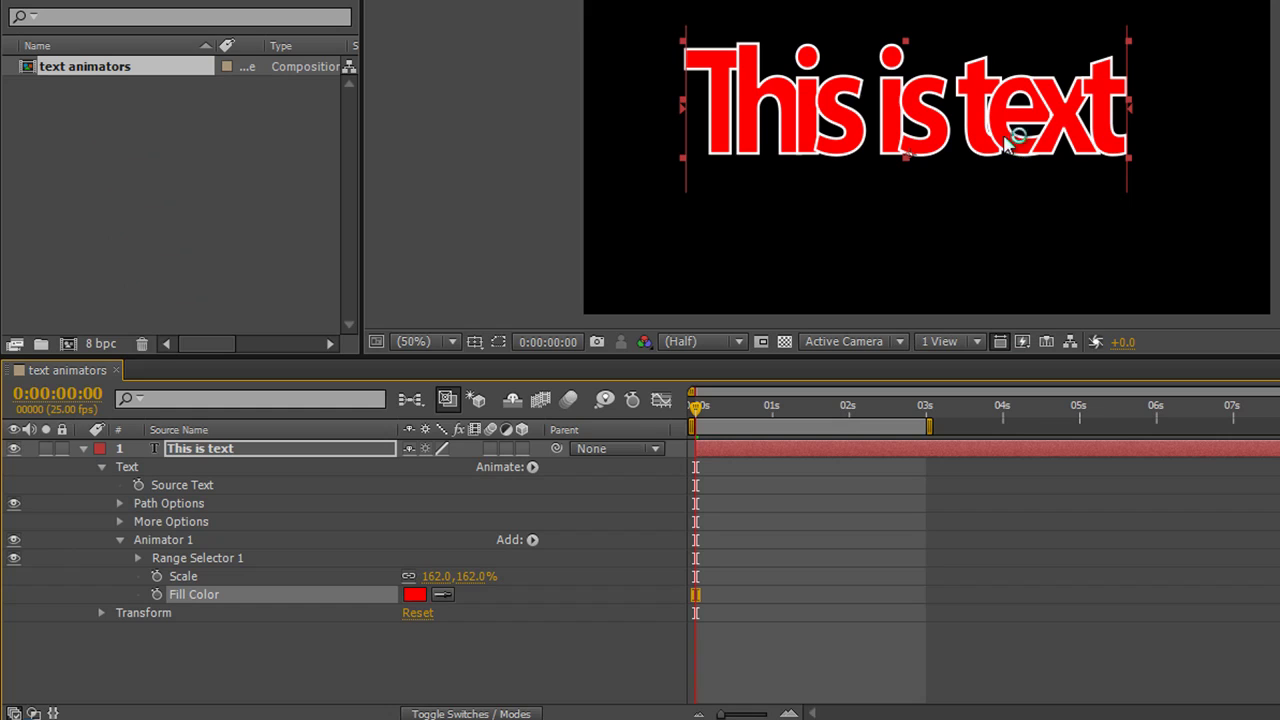
- Add a second Range selector to Animator 1
{"action": "left_click", "coordinate": [170, 543]}
{"action": "left_click", "coordinate": [533, 540]}
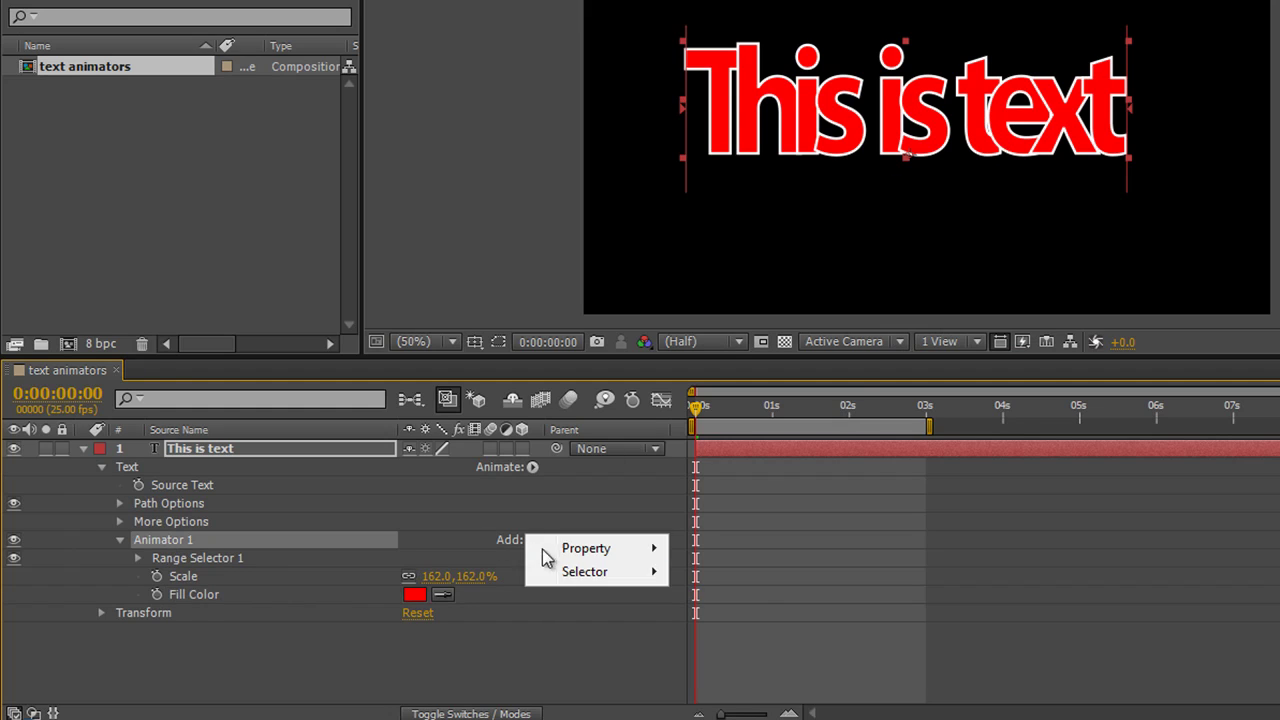
{"action": "left_click", "coordinate": [724, 576]}
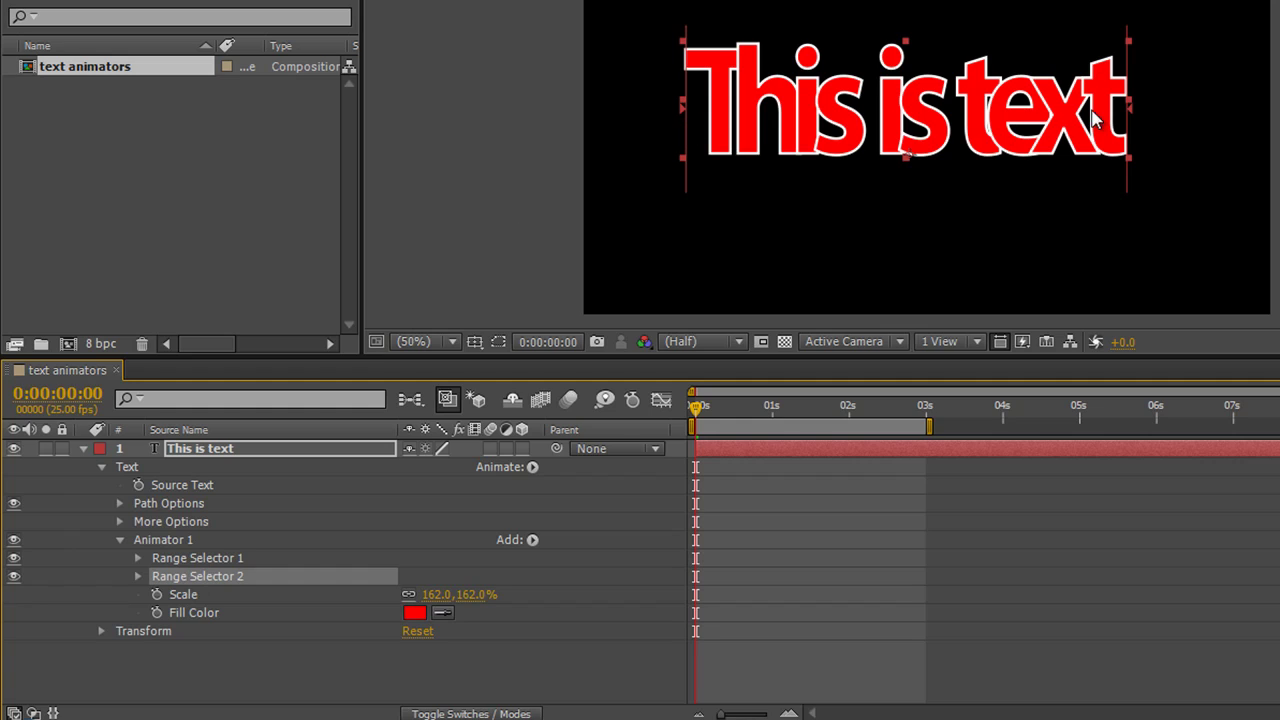
- Limit Range Selector 2 to the word "is" with a start of 46% and an end of 58%
{"action": "left_click", "coordinate": [139, 577]}
{"action": "left_click", "coordinate": [200, 595]}
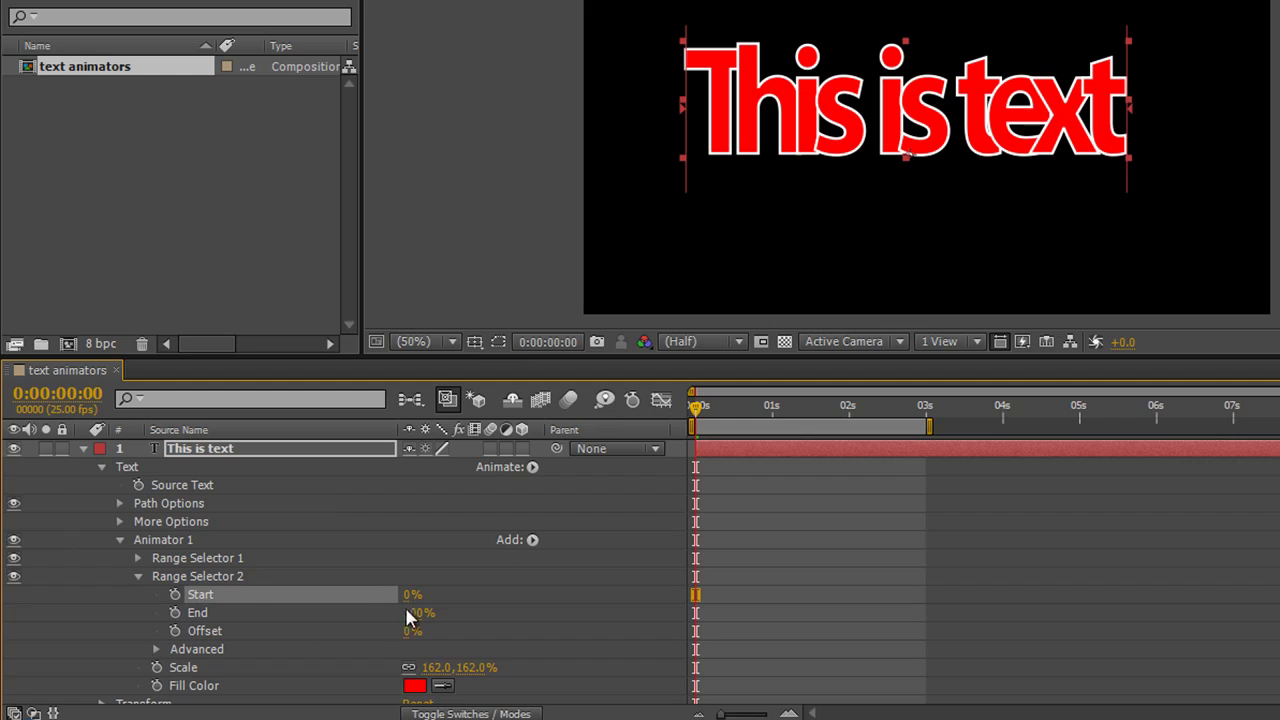
{"action": "left_click_drag", "start_coordinate": [410, 605], "coordinate": [470, 603]}
{"action": "left_click_drag", "start_coordinate": [1131, 109], "coordinate": [950, 112]}
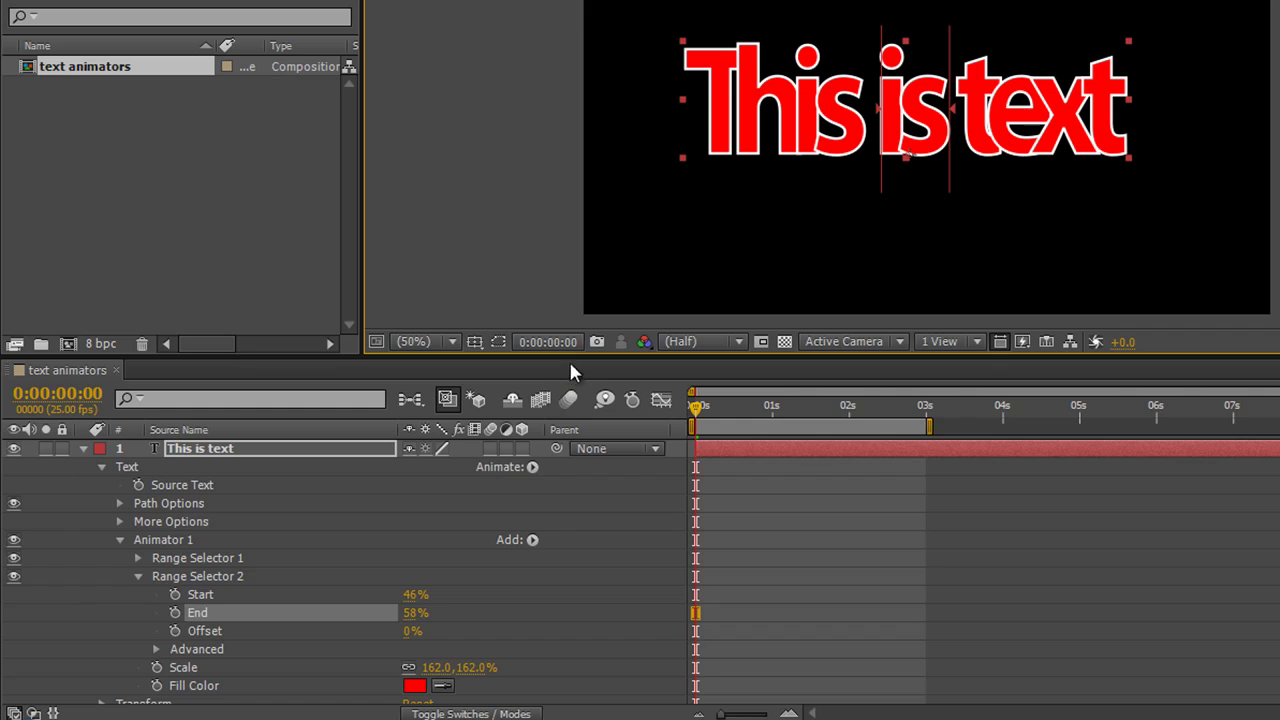
{"action": "left_click_drag", "start_coordinate": [573, 357], "coordinate": [577, 343]}
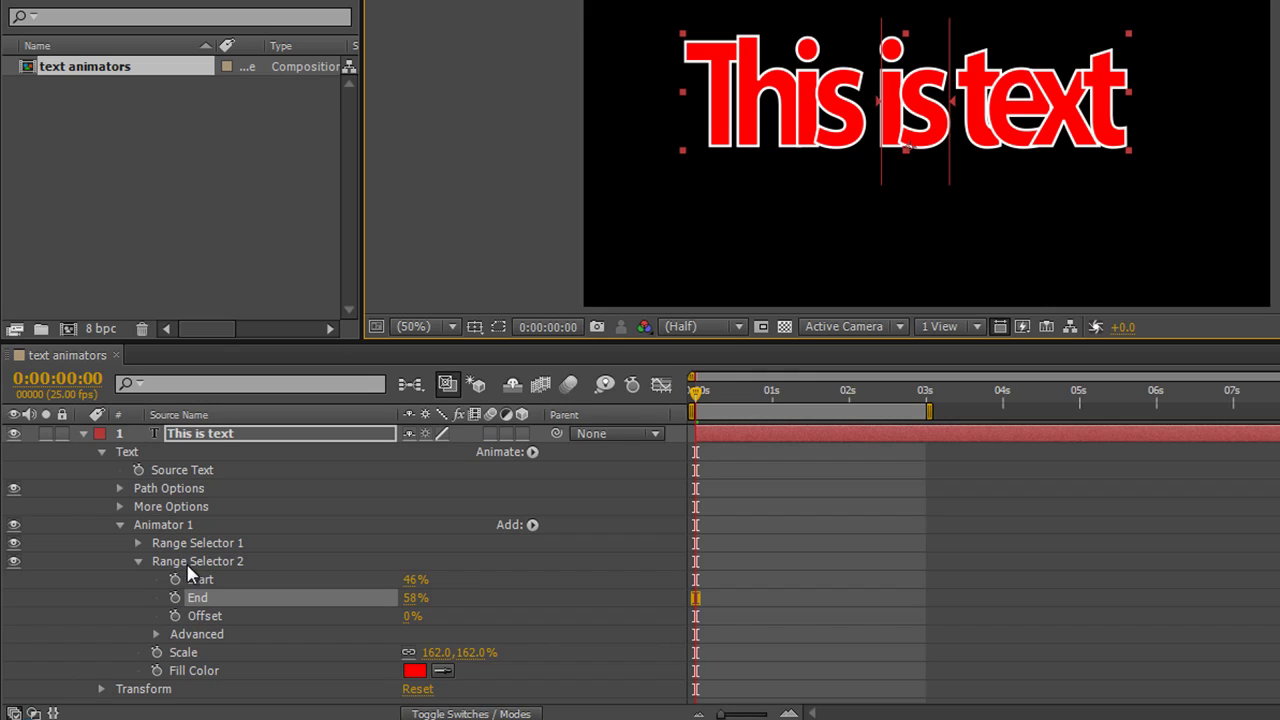
- Set Range Selector 2's mode to Subtract and adjust its start to 42%
{"action": "left_click", "coordinate": [156, 634]}
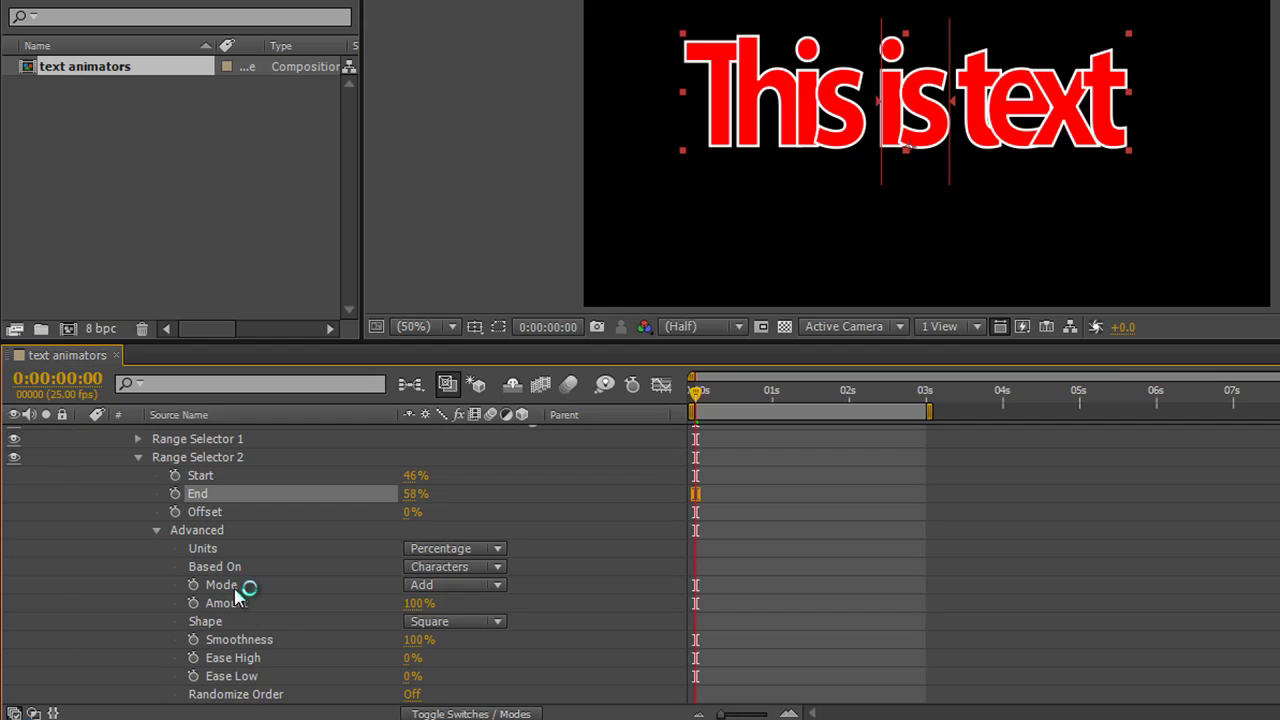
{"action": "left_click", "coordinate": [497, 586]}
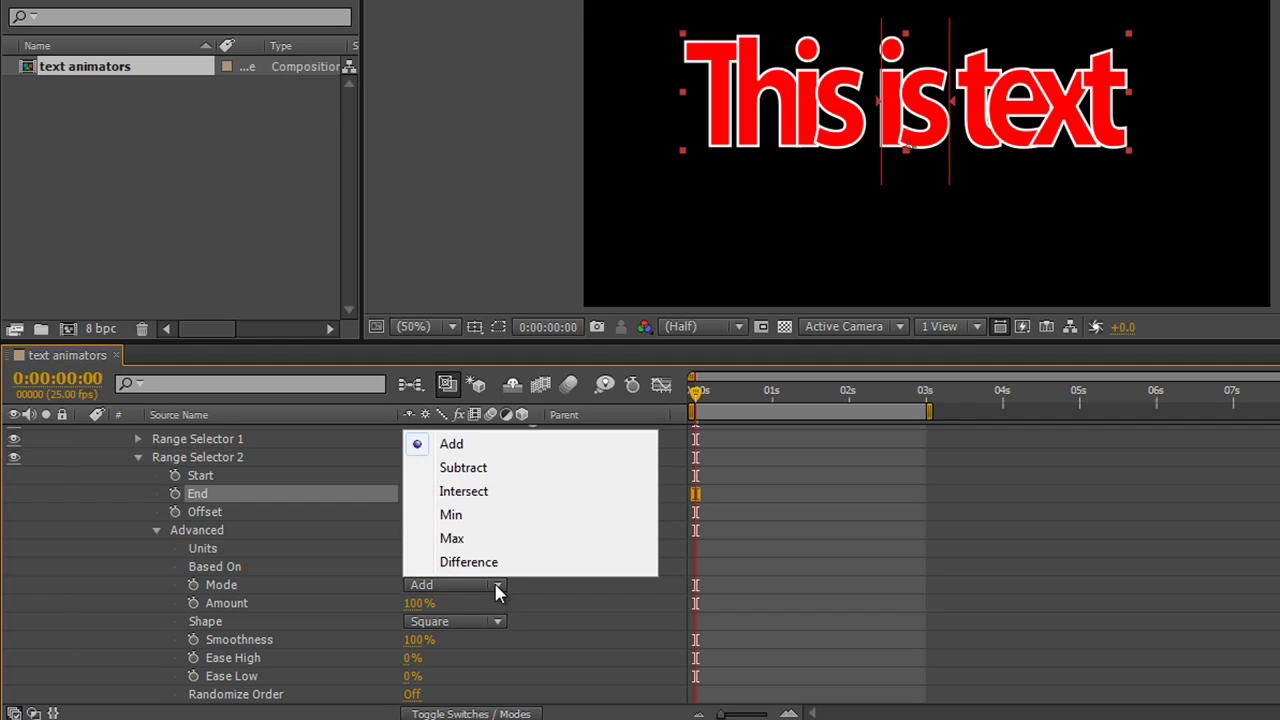
{"action": "left_click", "coordinate": [463, 468]}
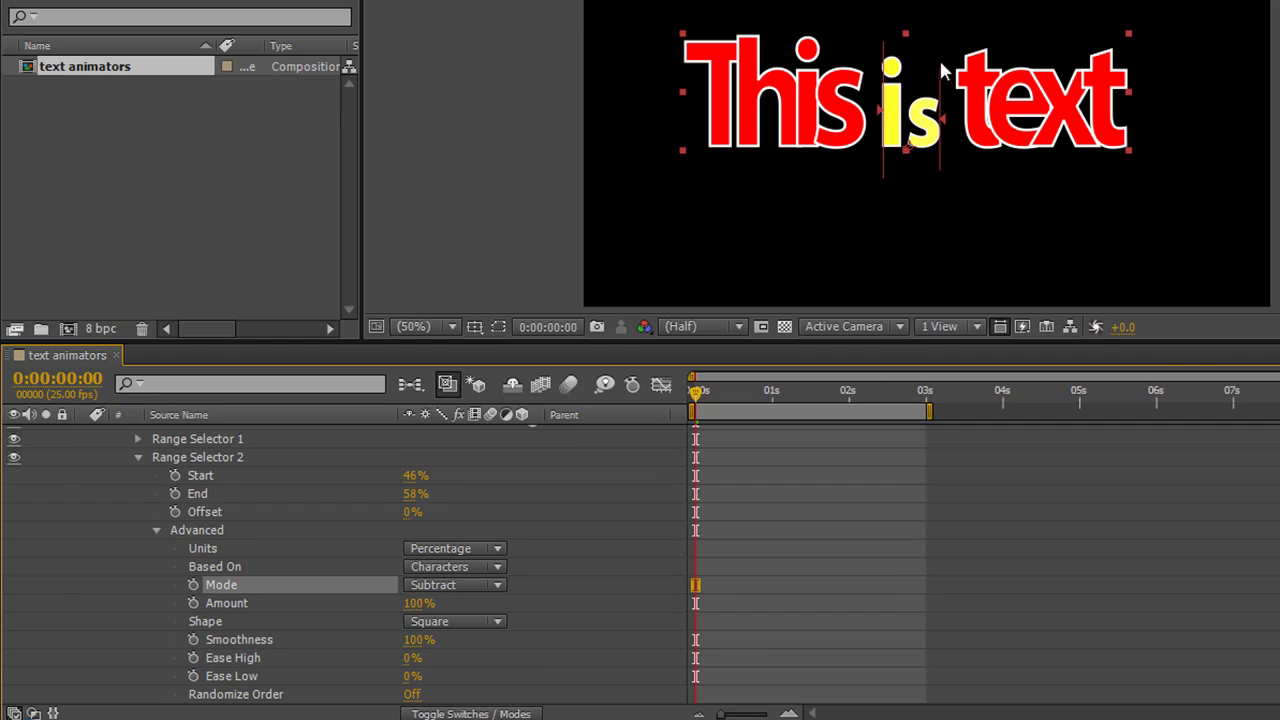
{"action": "mouse_move", "coordinate": [890, 117]}
{"action": "left_mouse_down"}
{"action": "mouse_move", "coordinate": [877, 113]}
{"action": "mouse_move", "coordinate": [886, 118]}
{"action": "left_mouse_up"}
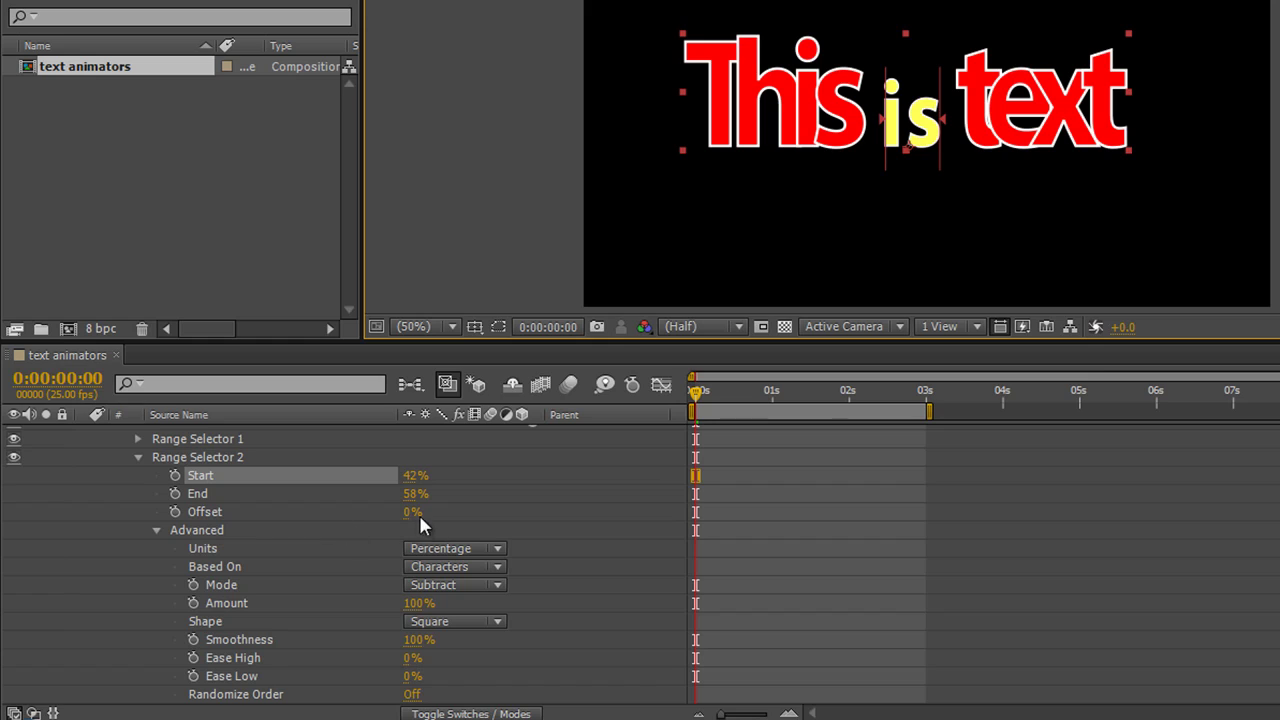
- Set Range Selector 2's offset to -1% and base the selector on Characters Excluding Spaces
{"action": "mouse_move", "coordinate": [410, 516]}
{"action": "left_mouse_down"}
{"action": "mouse_move", "coordinate": [337, 510]}
{"action": "mouse_move", "coordinate": [488, 523]}
{"action": "mouse_move", "coordinate": [400, 511]}
{"action": "left_mouse_up"}
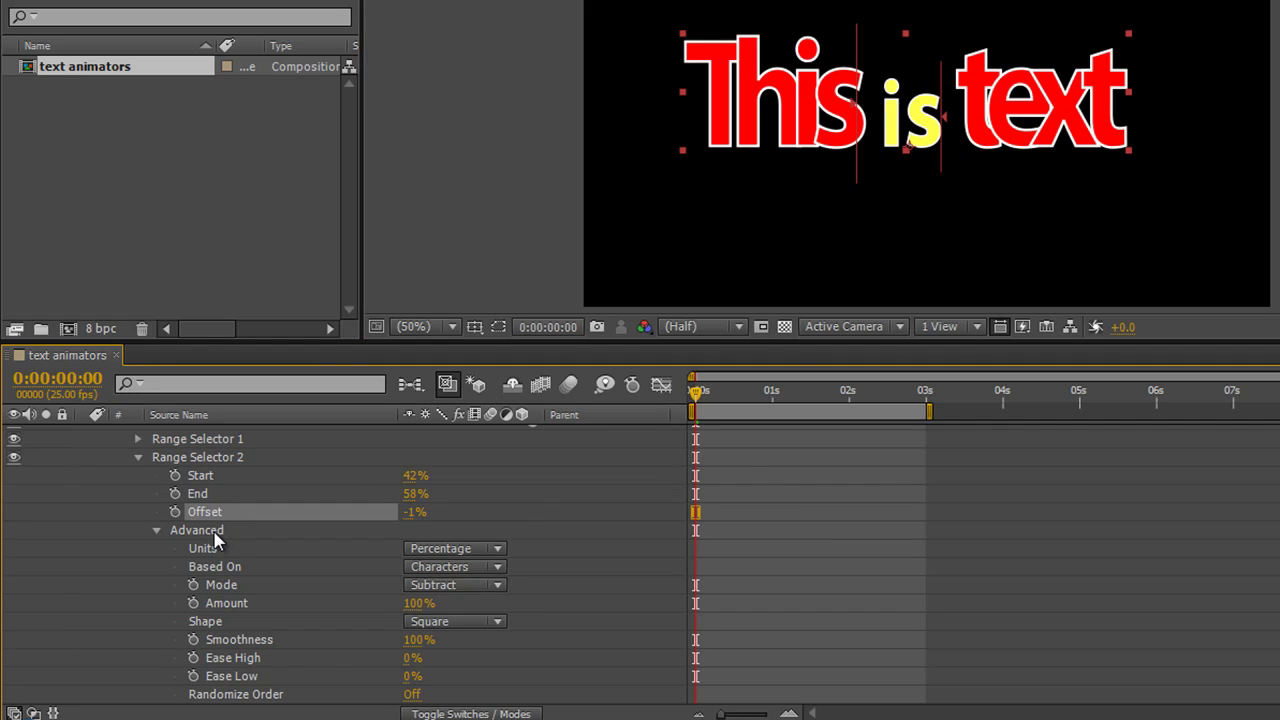
{"action": "left_click", "coordinate": [484, 568]}
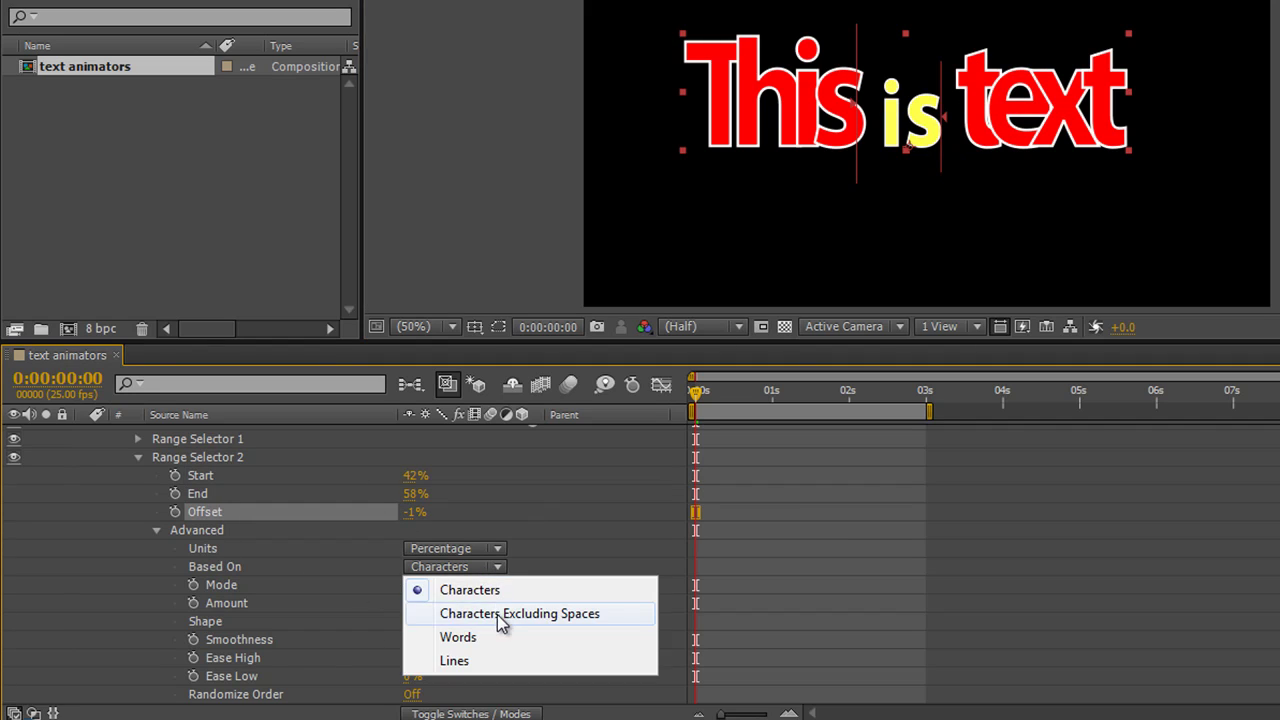
{"action": "left_click", "coordinate": [500, 614]}
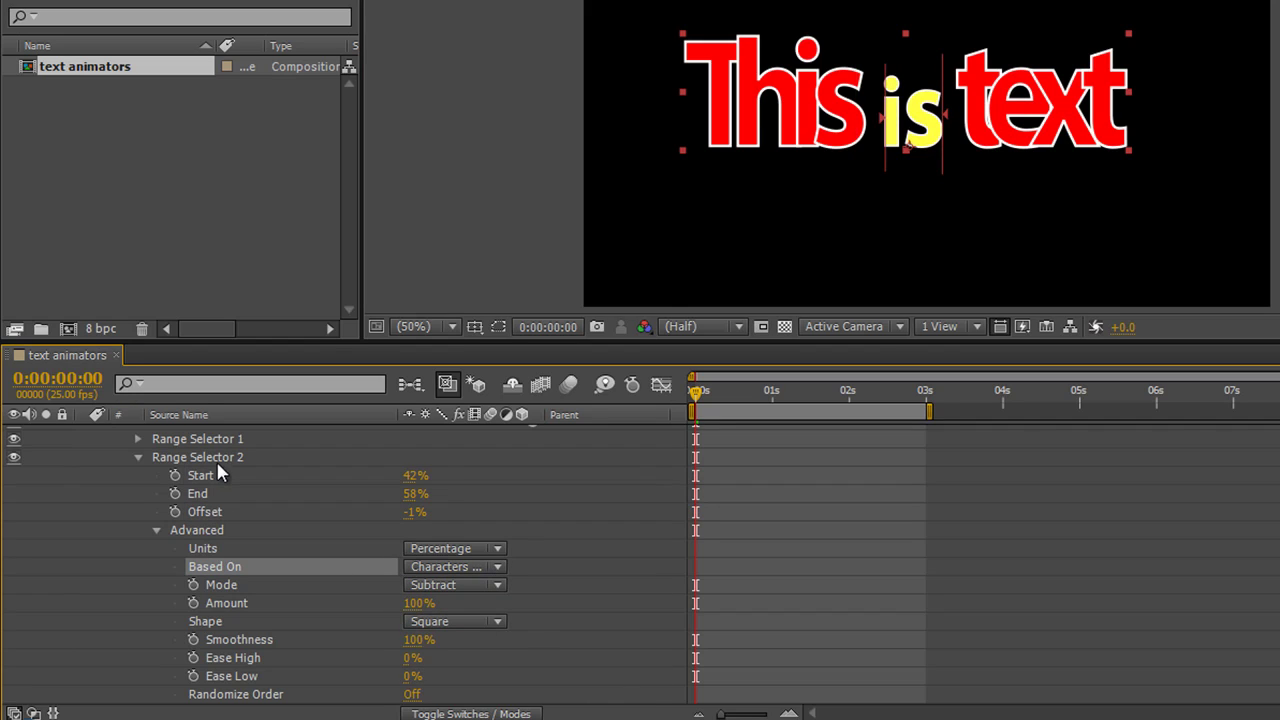
- Base Range Selector 1 on Characters Excluding Spaces in its advanced settings
{"action": "left_click", "coordinate": [138, 439]}
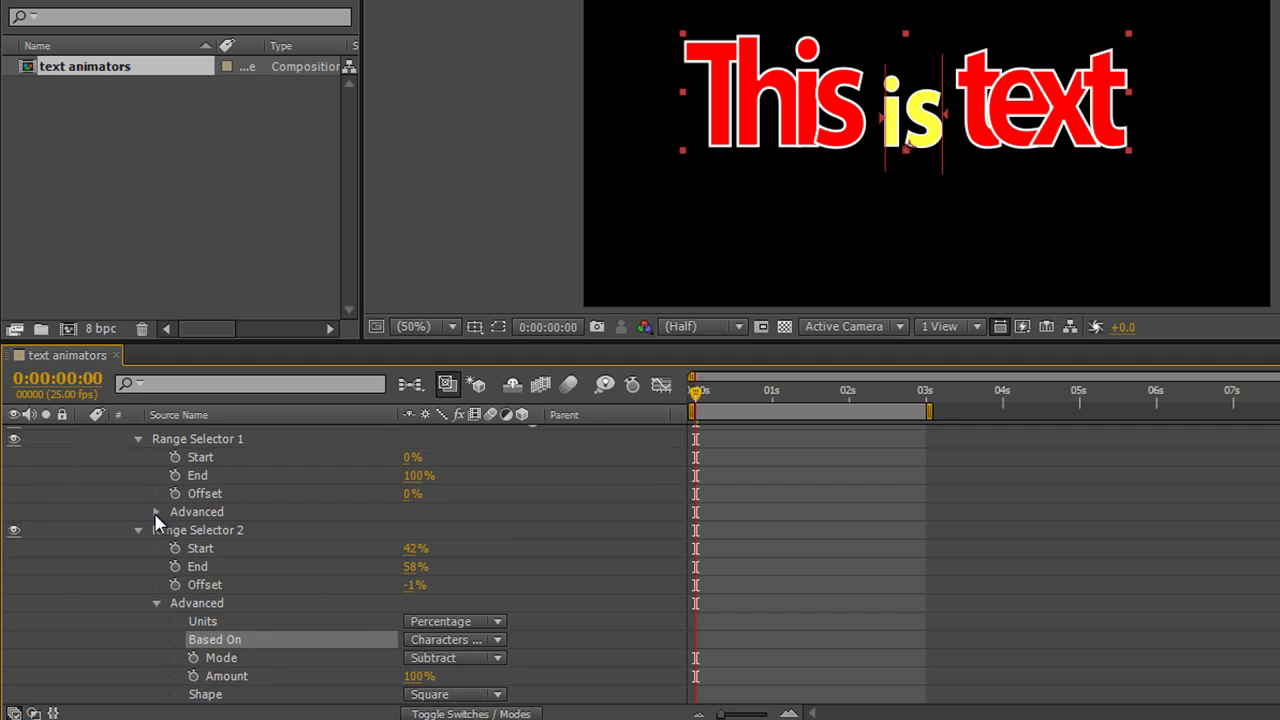
{"action": "left_click", "coordinate": [156, 512]}
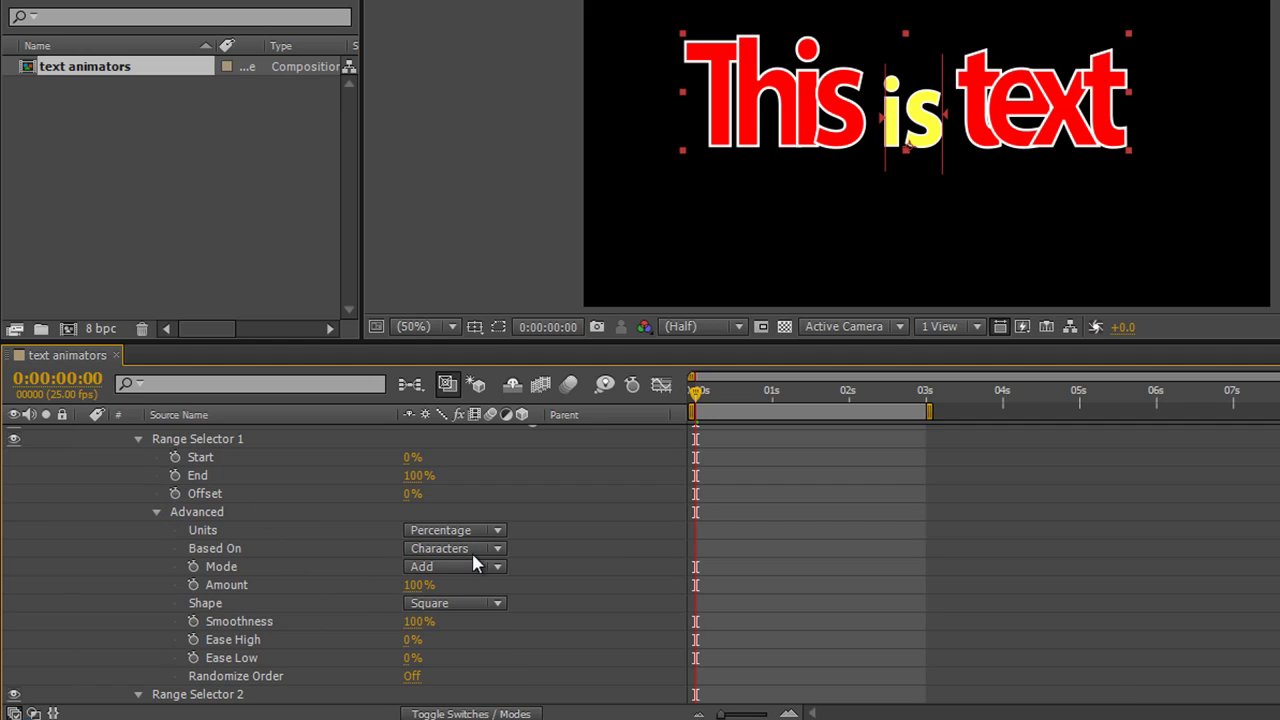
{"action": "left_click", "coordinate": [498, 549]}
{"action": "left_click", "coordinate": [495, 594]}
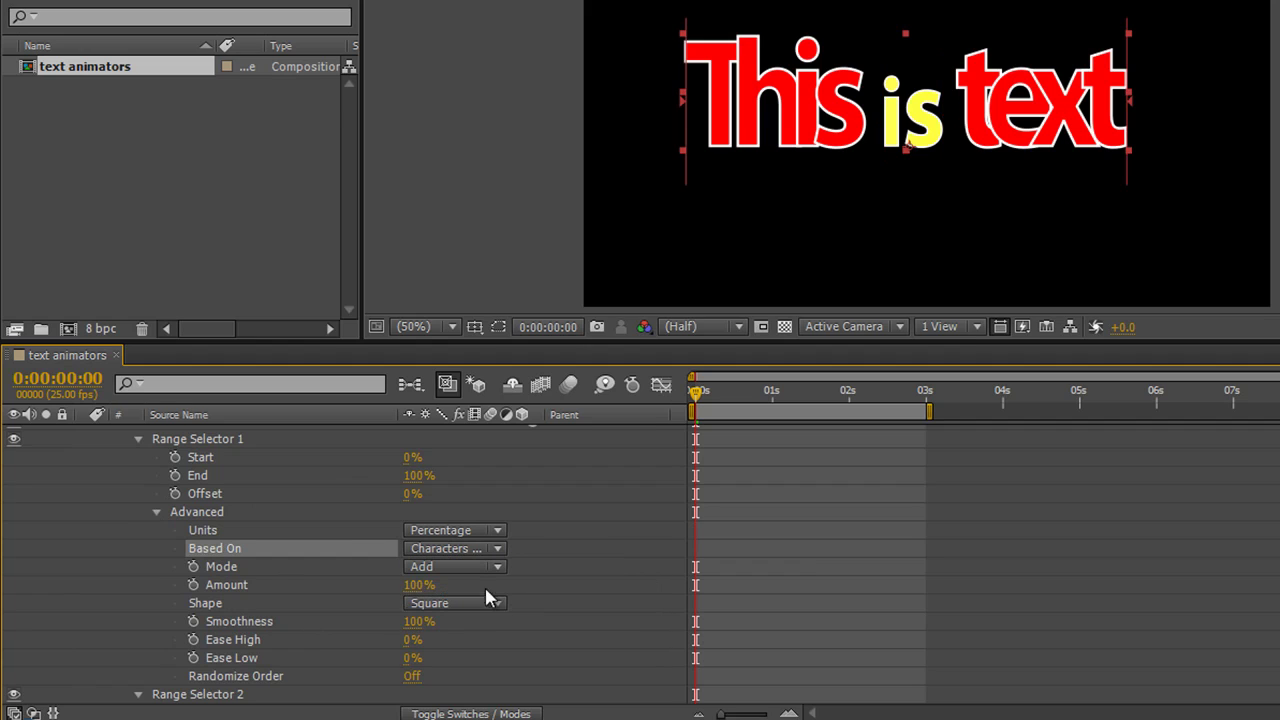
{"action": "left_click", "coordinate": [139, 441]}
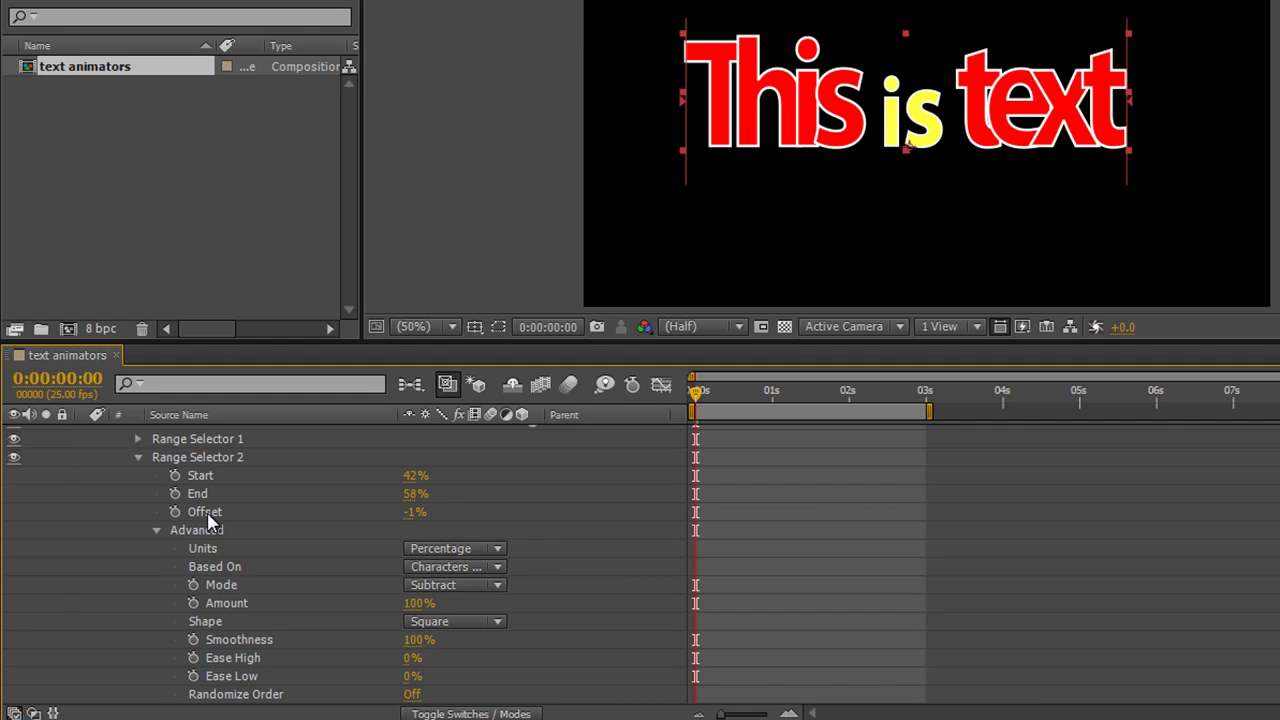
- Set Range Selector 2's offset to 0%
{"action": "left_click", "coordinate": [200, 457]}
{"action": "mouse_move", "coordinate": [414, 512]}
{"action": "left_mouse_down"}
{"action": "mouse_move", "coordinate": [454, 515]}
{"action": "mouse_move", "coordinate": [343, 512]}
{"action": "mouse_move", "coordinate": [405, 512]}
{"action": "left_mouse_up"}
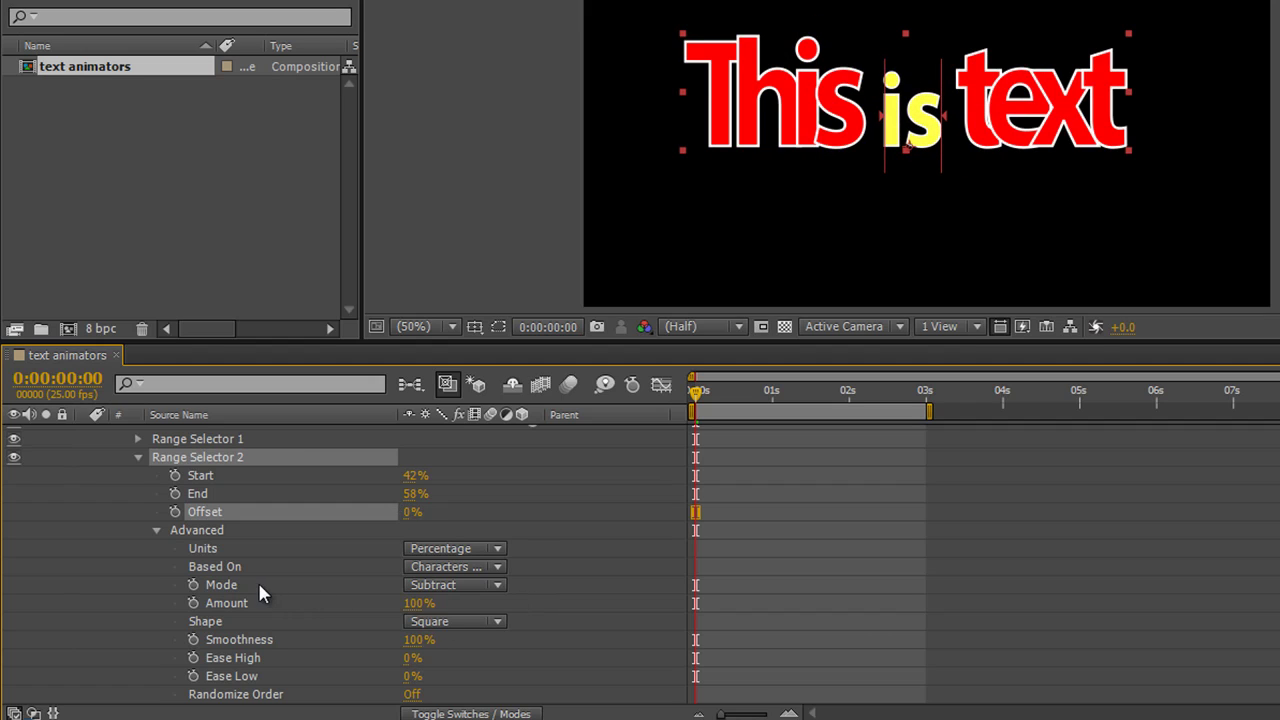
- Try the Intersect, Min, Max, Difference and Add modes on Range Selector 2, and return it to Subtract
{"action": "left_click", "coordinate": [492, 591]}
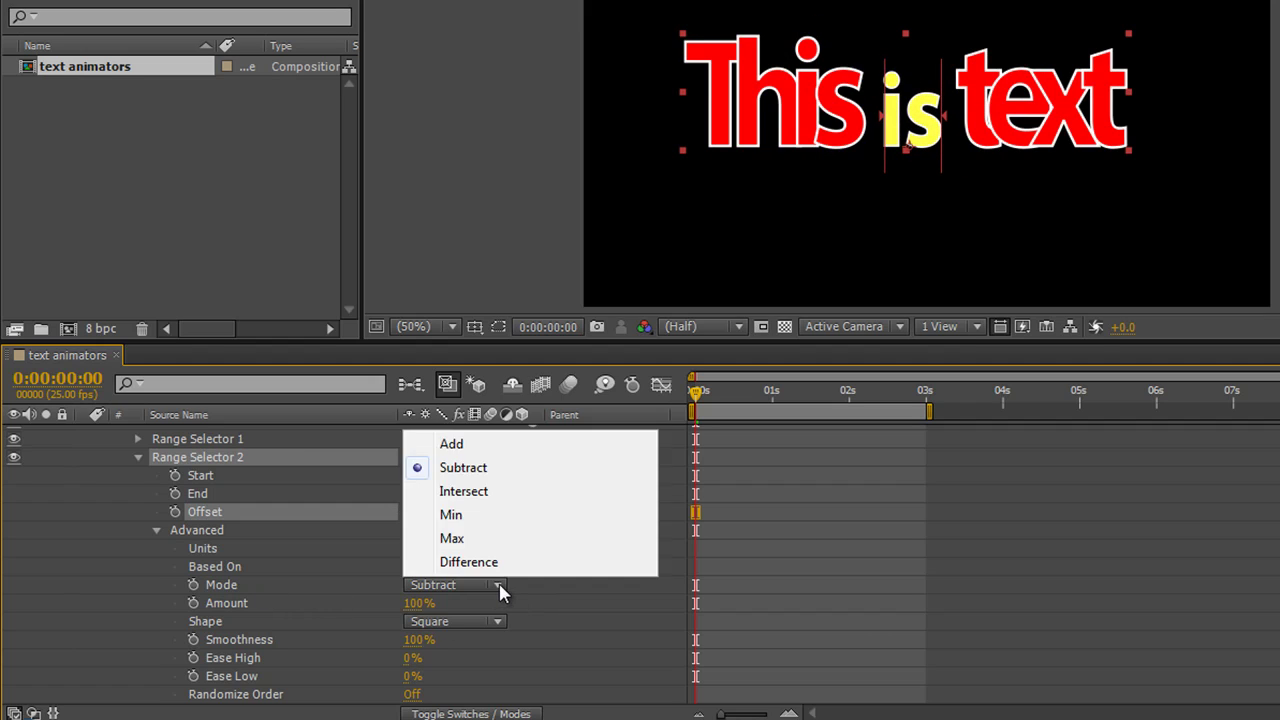
{"action": "left_click", "coordinate": [476, 492]}
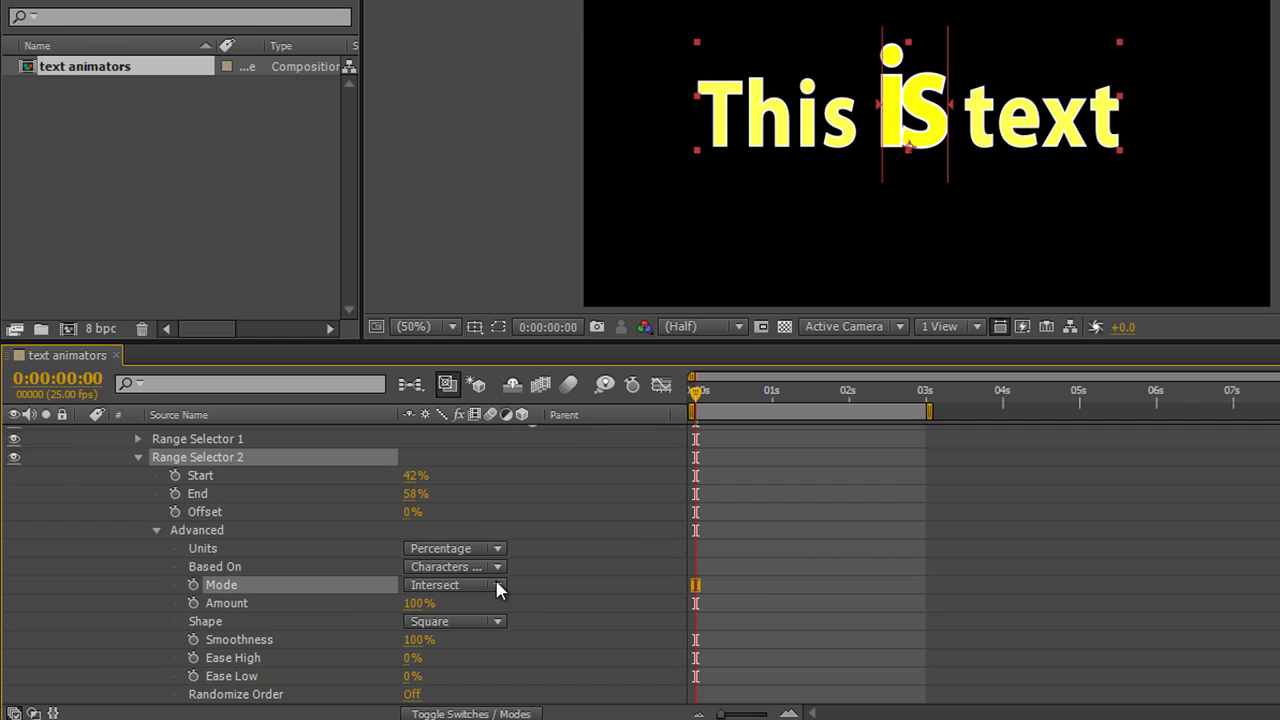
{"action": "left_click", "coordinate": [497, 589]}
{"action": "left_click", "coordinate": [486, 515]}
{"action": "left_click", "coordinate": [496, 582]}
{"action": "left_click", "coordinate": [450, 535]}
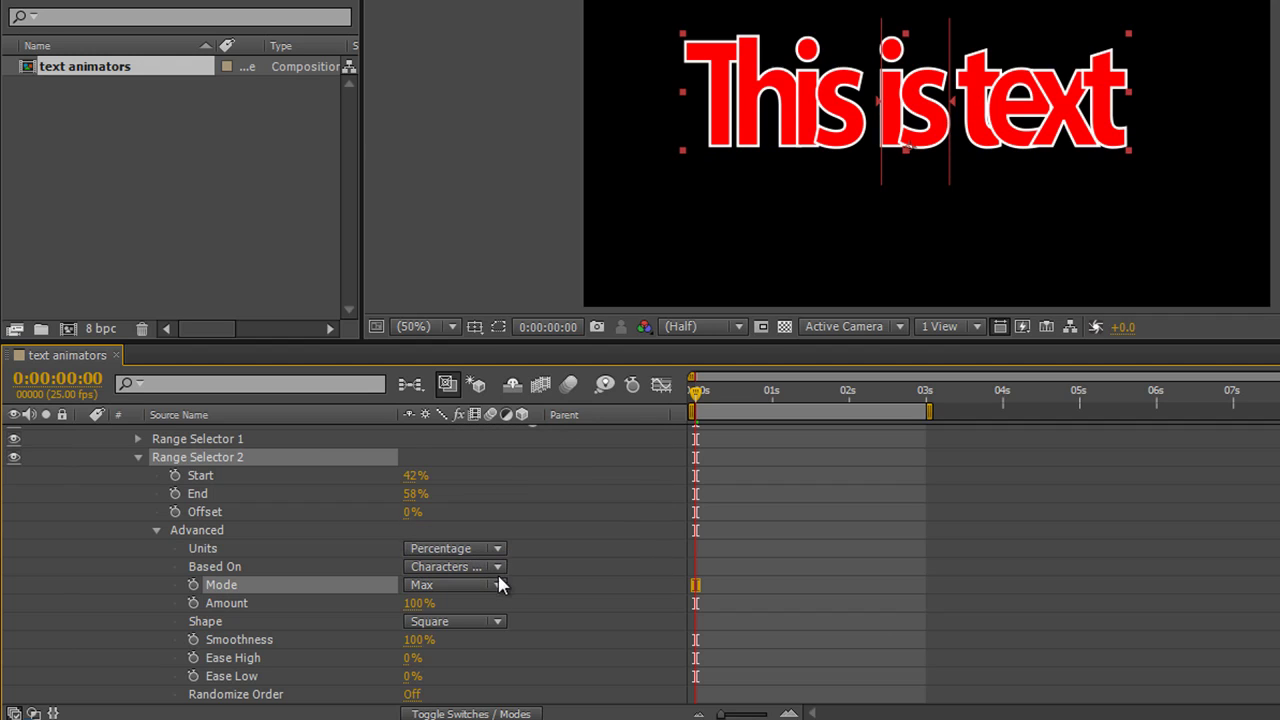
{"action": "left_click", "coordinate": [498, 590]}
{"action": "left_click", "coordinate": [470, 563]}
{"action": "left_click", "coordinate": [489, 582]}
{"action": "left_click", "coordinate": [479, 452]}
{"action": "left_click", "coordinate": [500, 590]}
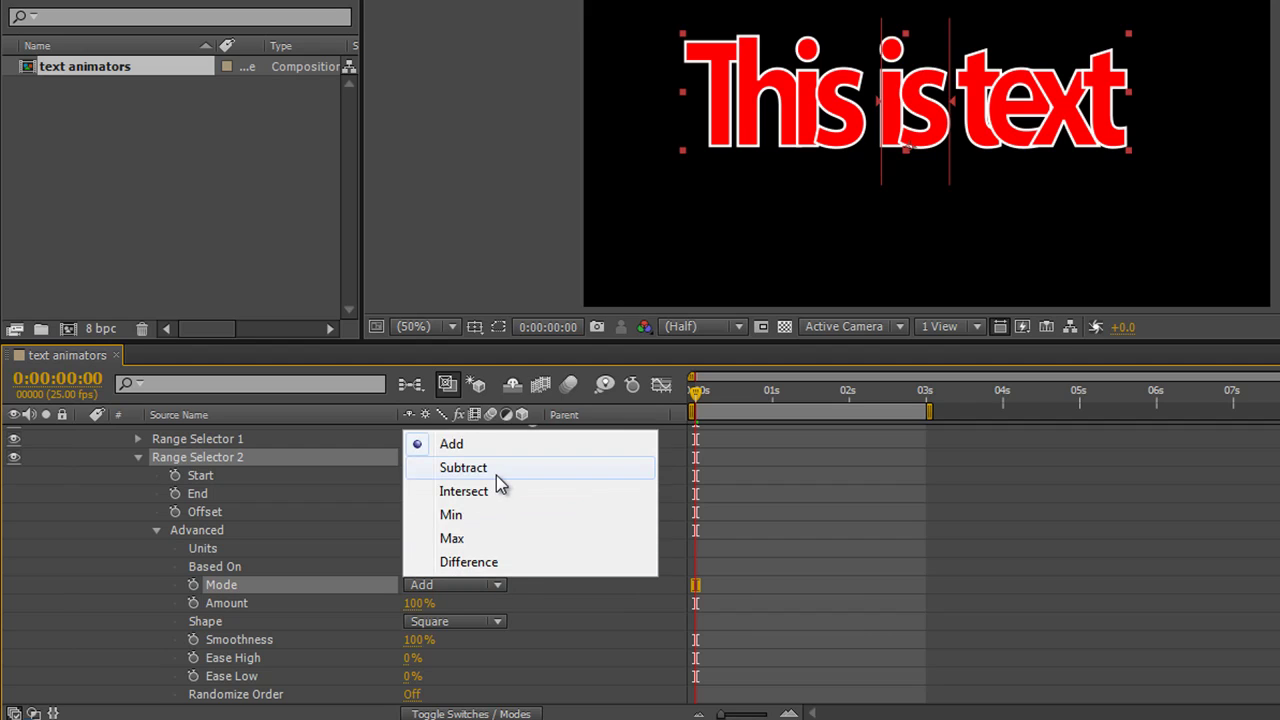
{"action": "left_click", "coordinate": [497, 477]}
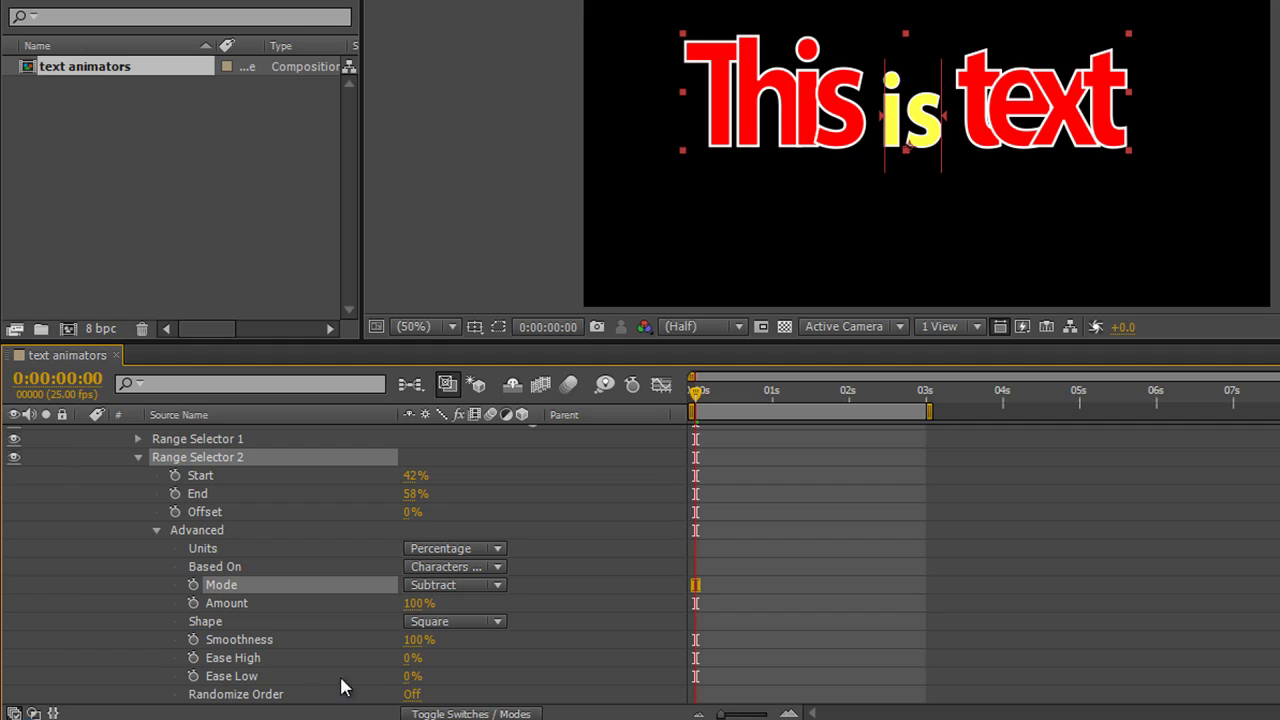
- Try the Intersect mode on Range Selector 2 and browse the selector types that can be added to Animator 1
{"action": "left_click", "coordinate": [498, 584]}
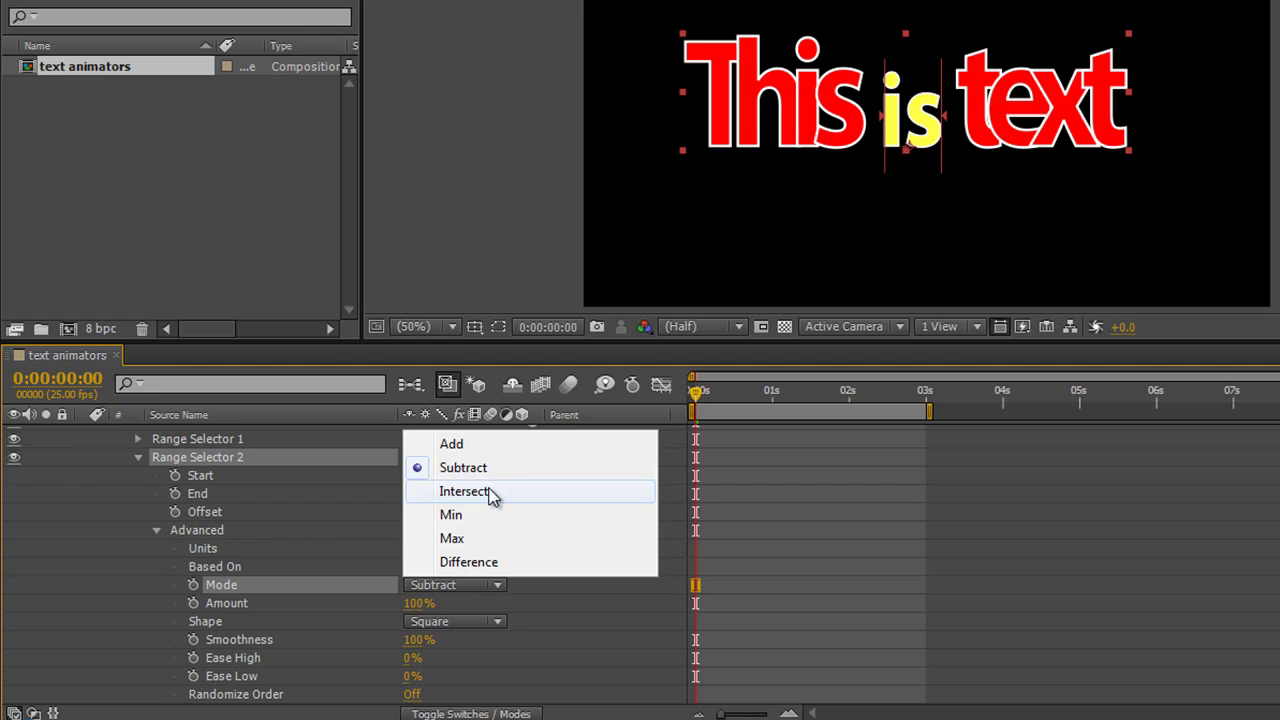
{"action": "left_click", "coordinate": [490, 491]}
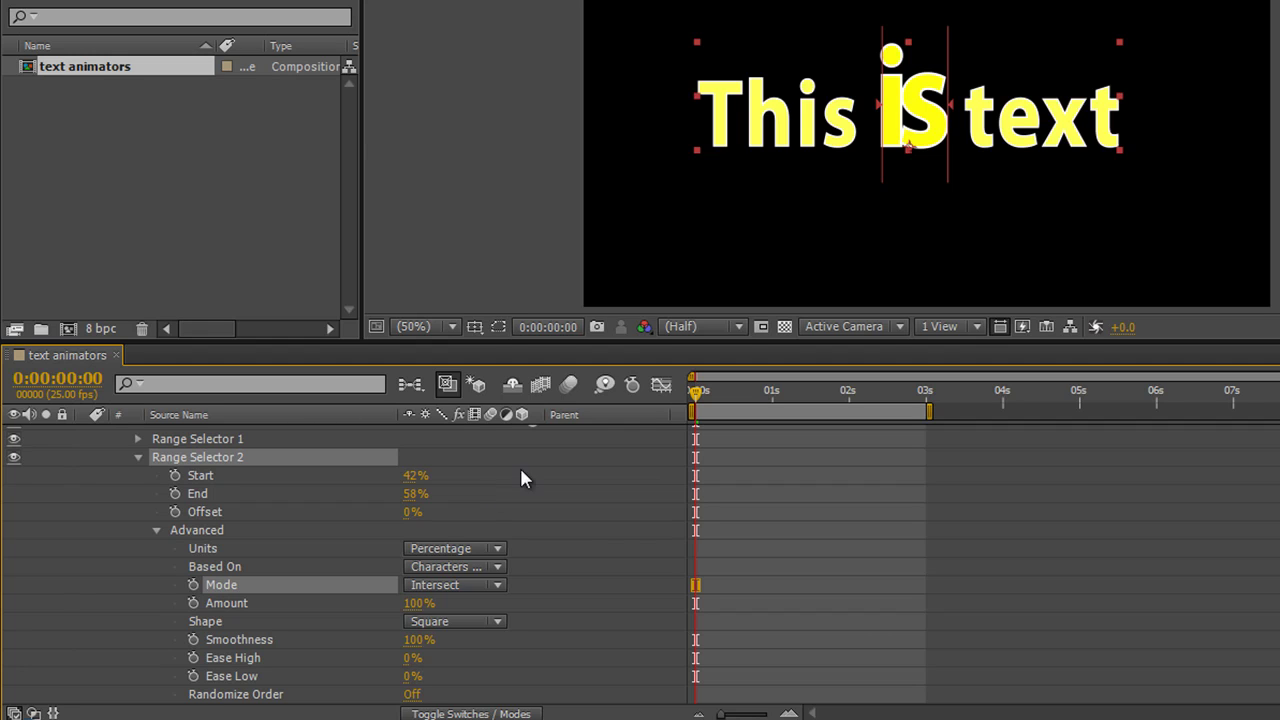
{"action": "scroll", "coordinate": [535, 507], "scroll_direction": "up", "scroll_amount": 3}
{"action": "key", "text": "F2"}
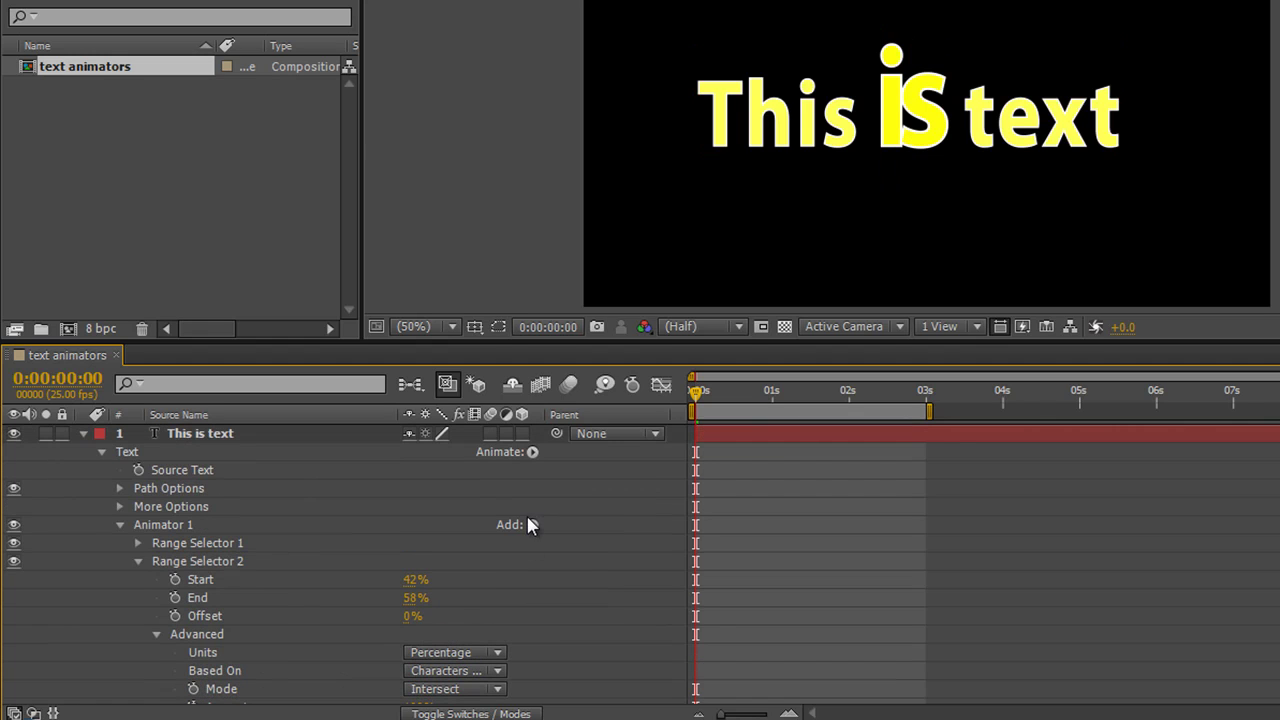
{"action": "left_click", "coordinate": [533, 525]}
{"action": "mouse_move", "coordinate": [565, 557]}
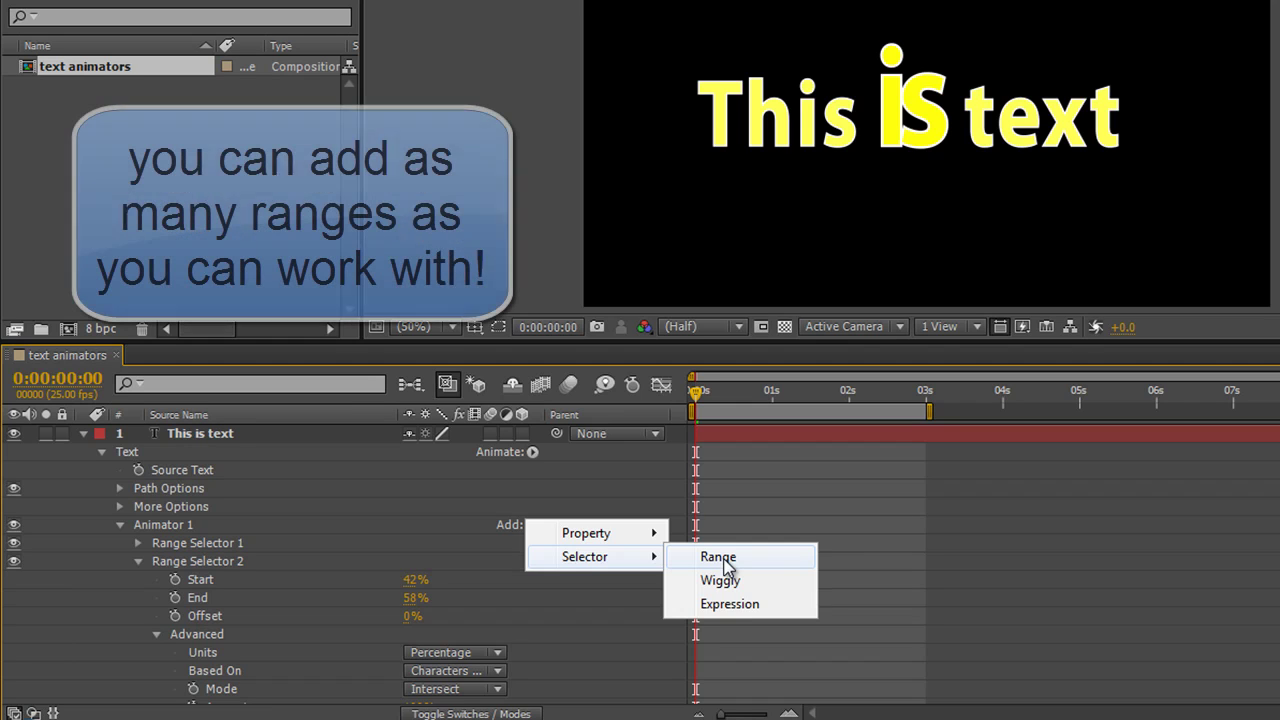
- Set Range Selector 2's mode to Subtract
{"action": "left_click", "coordinate": [331, 561]}
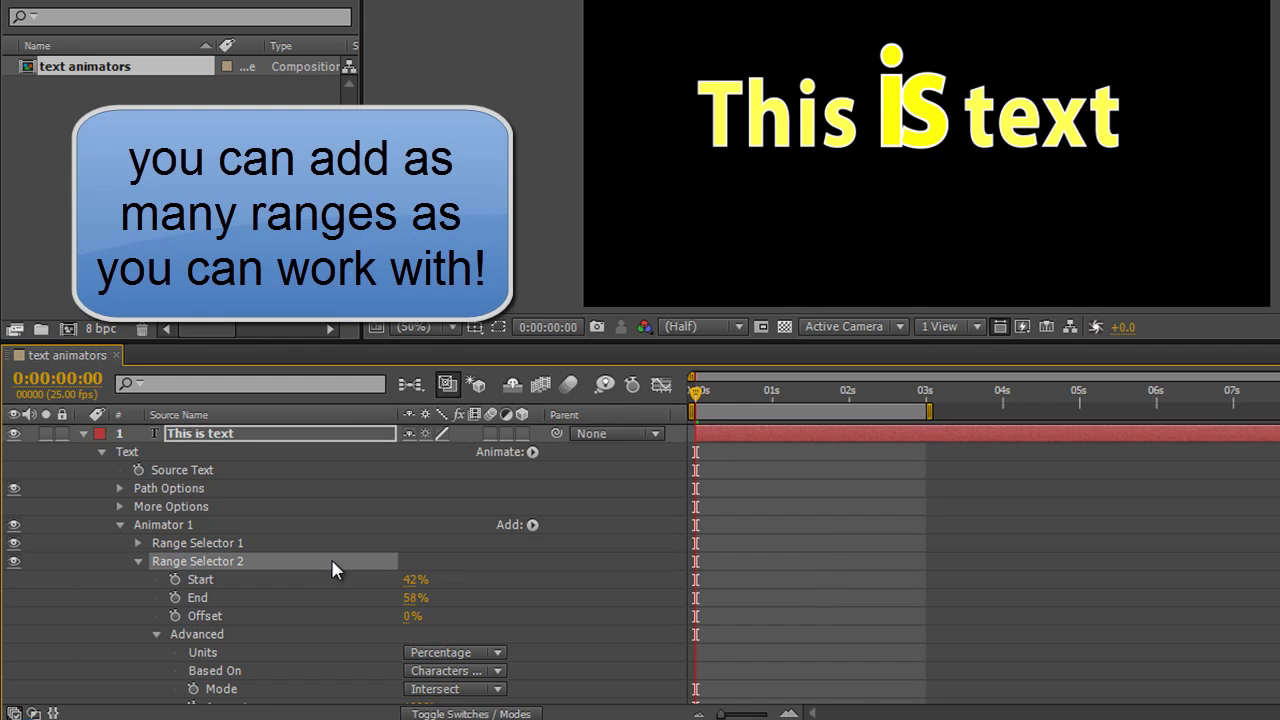
{"action": "scroll", "coordinate": [242, 628], "scroll_direction": "down", "scroll_amount": 1}
{"action": "scroll", "coordinate": [240, 622], "scroll_direction": "down", "scroll_amount": 1}
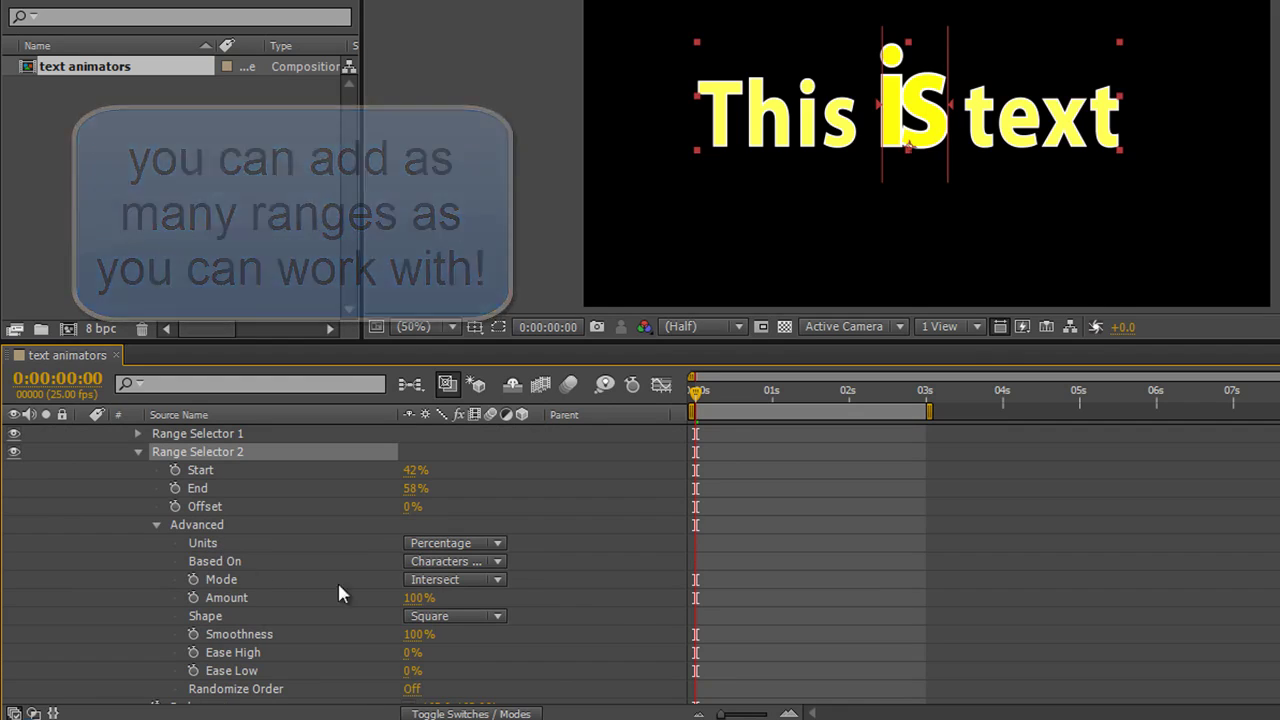
{"action": "left_click", "coordinate": [492, 581]}
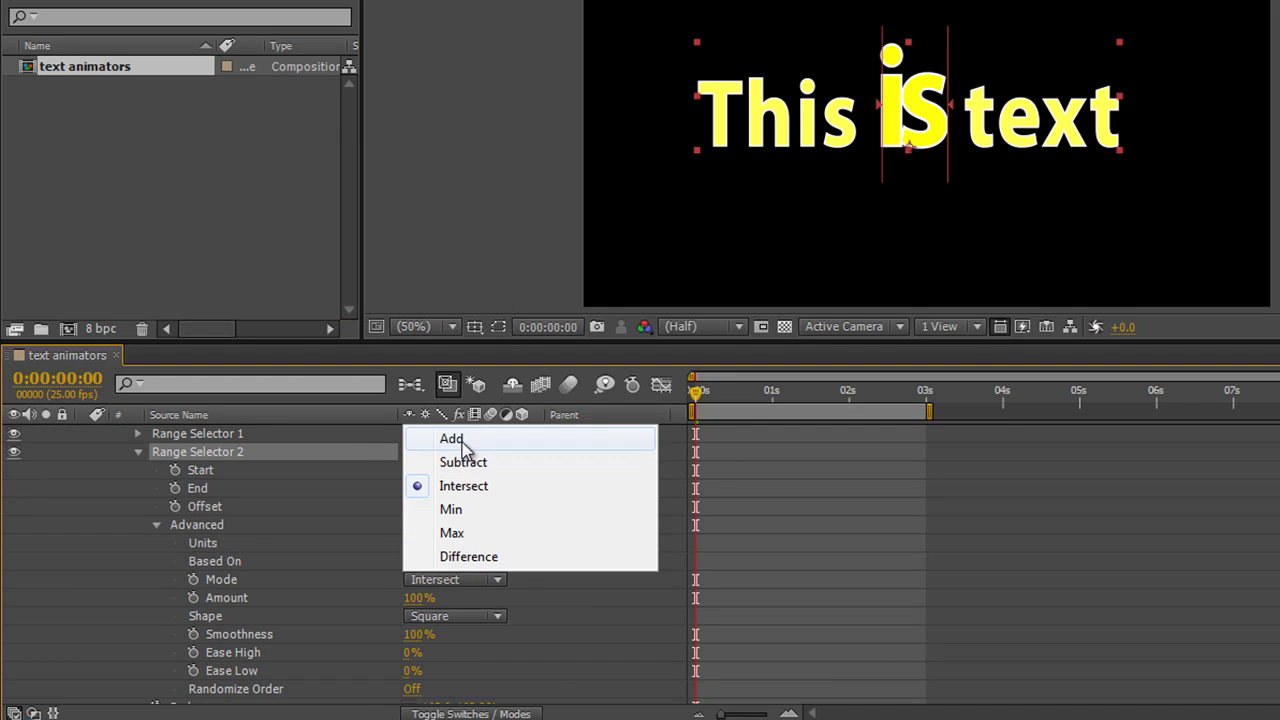
{"action": "left_click", "coordinate": [475, 462]}
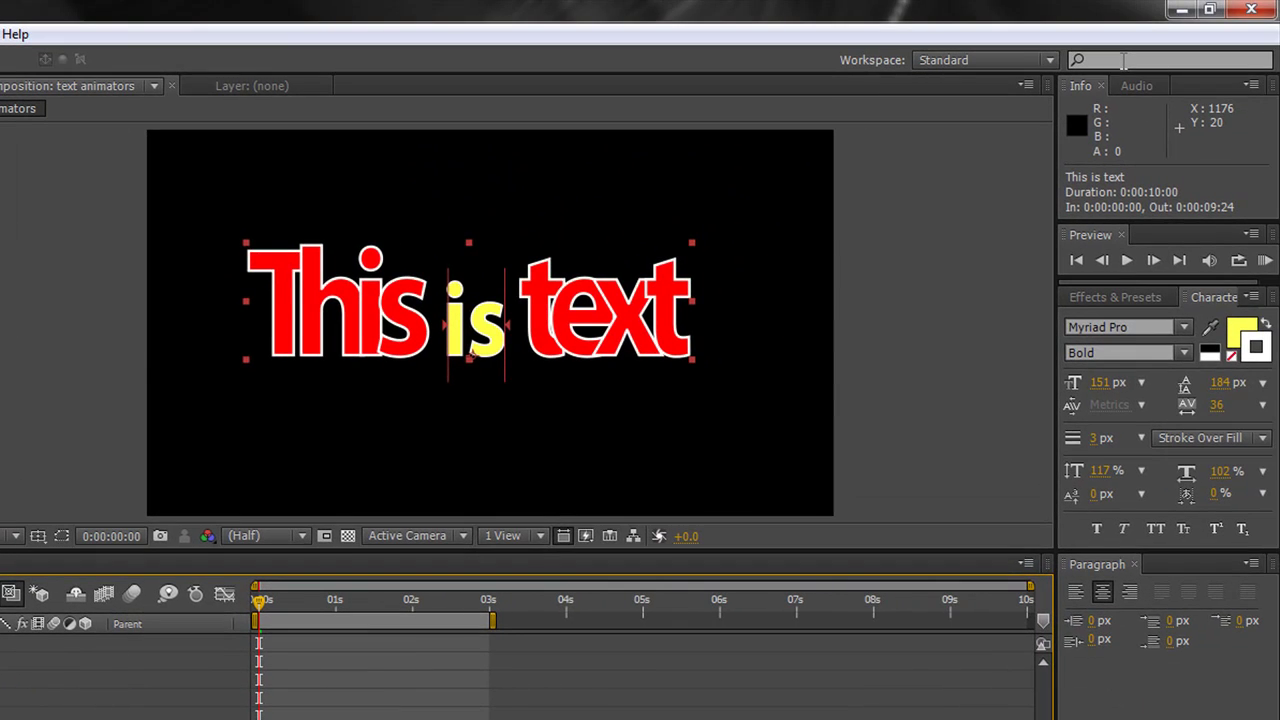
- Activate the help search for a new query
{"action": "left_click", "coordinate": [1113, 58]}
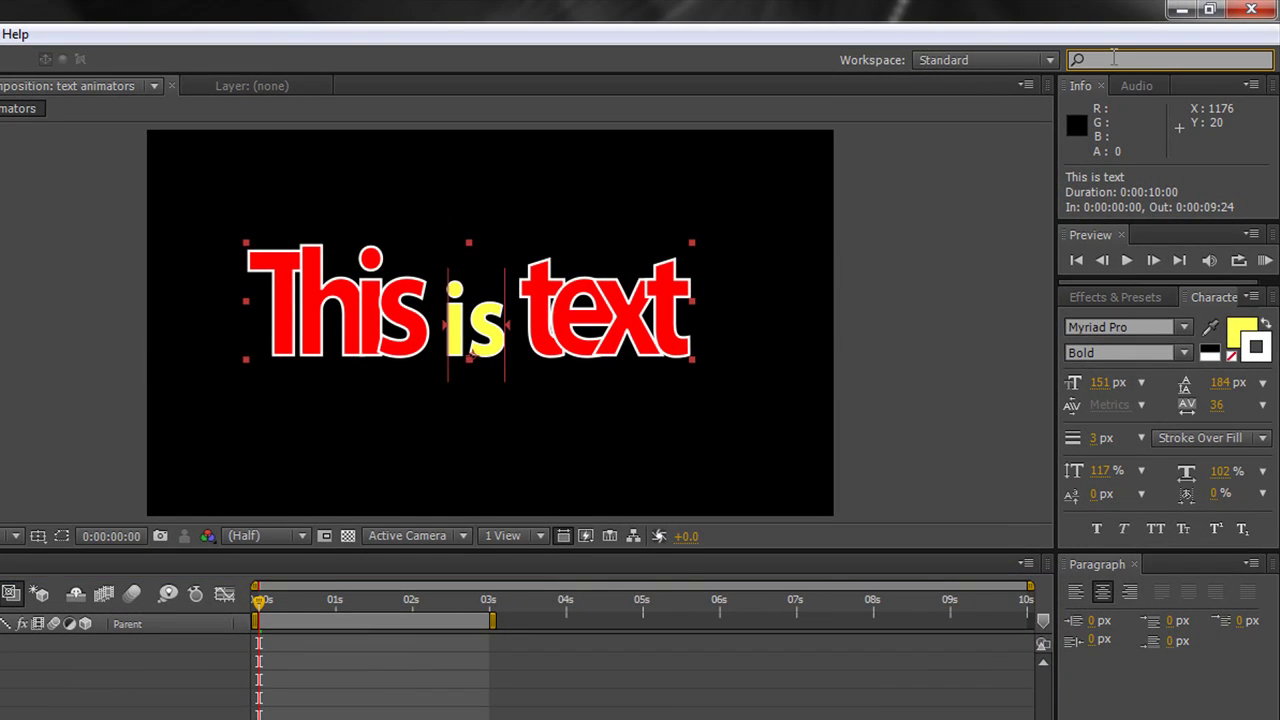